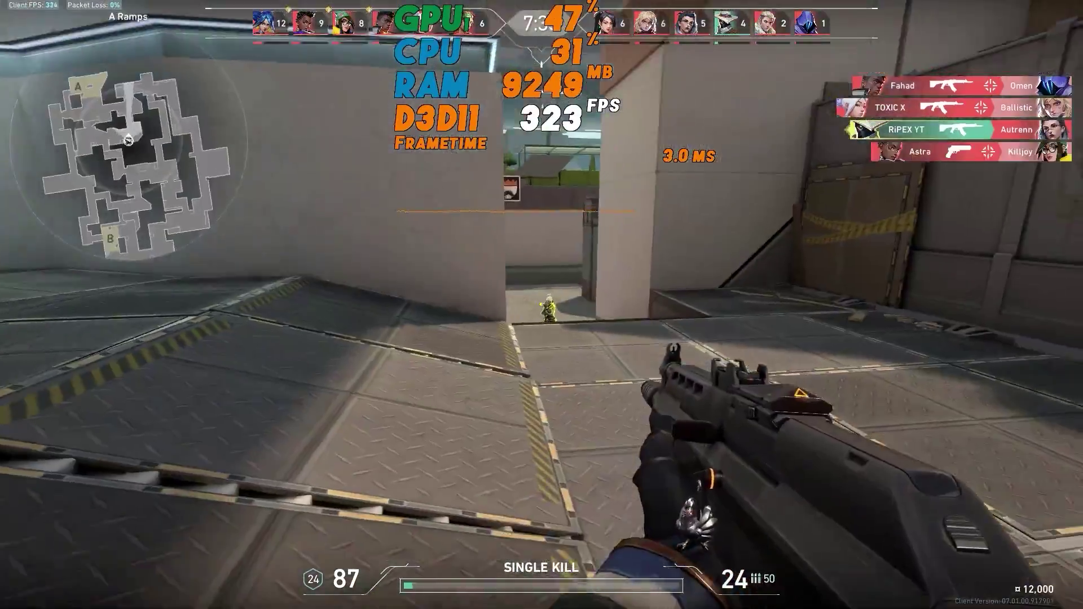
click(542, 305)
click(542, 305)
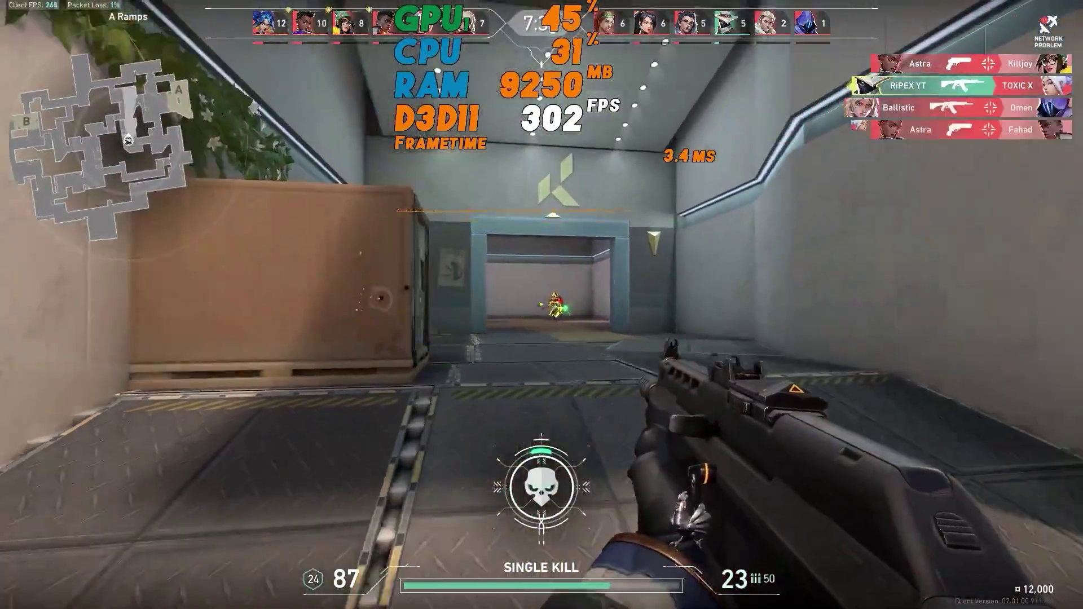
click(542, 305)
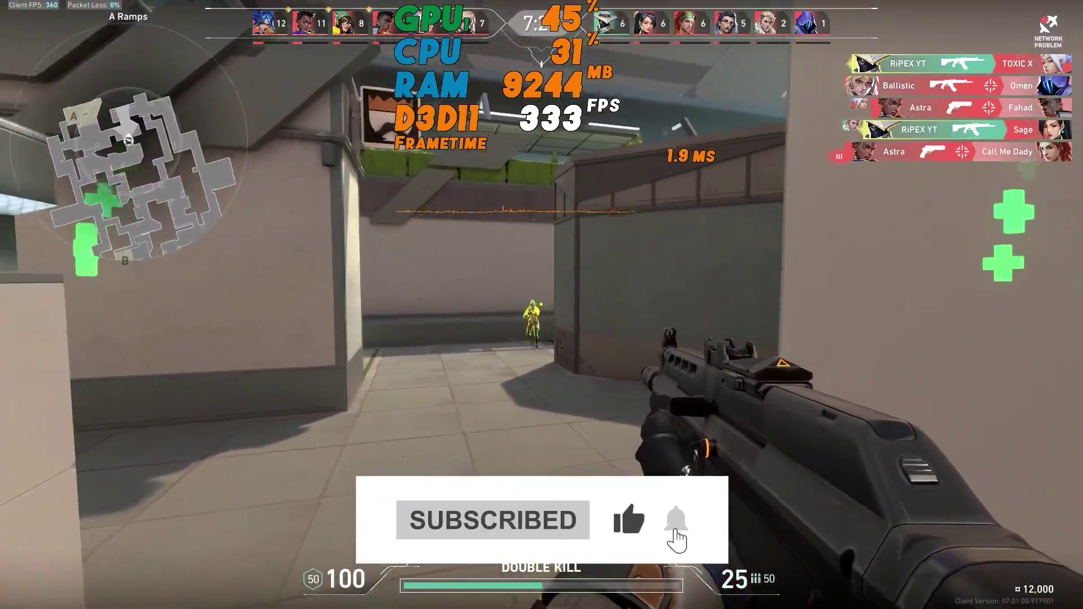
click(542, 305)
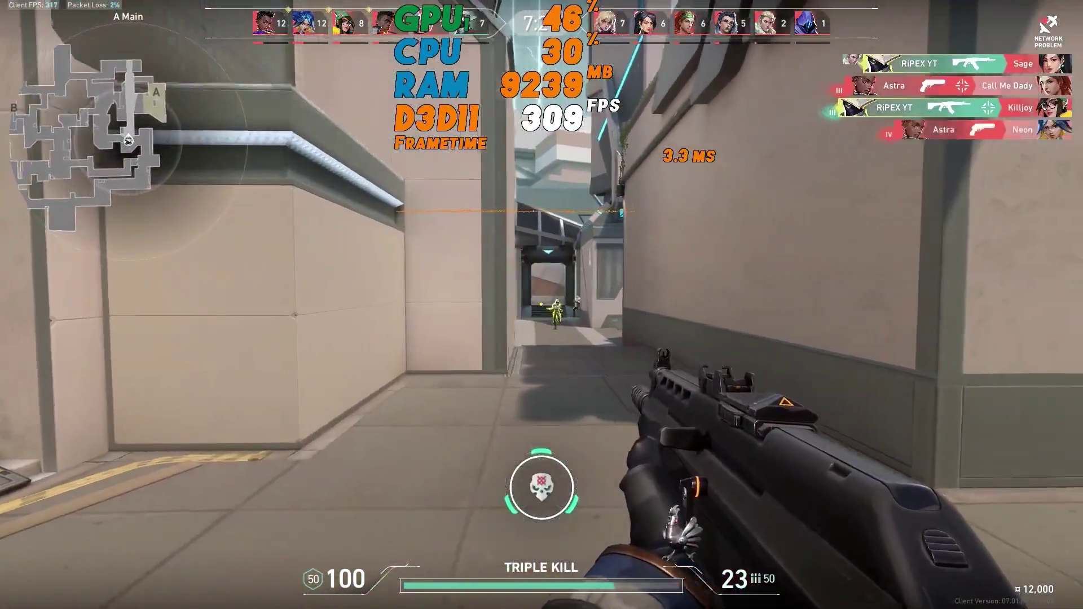
click(541, 304)
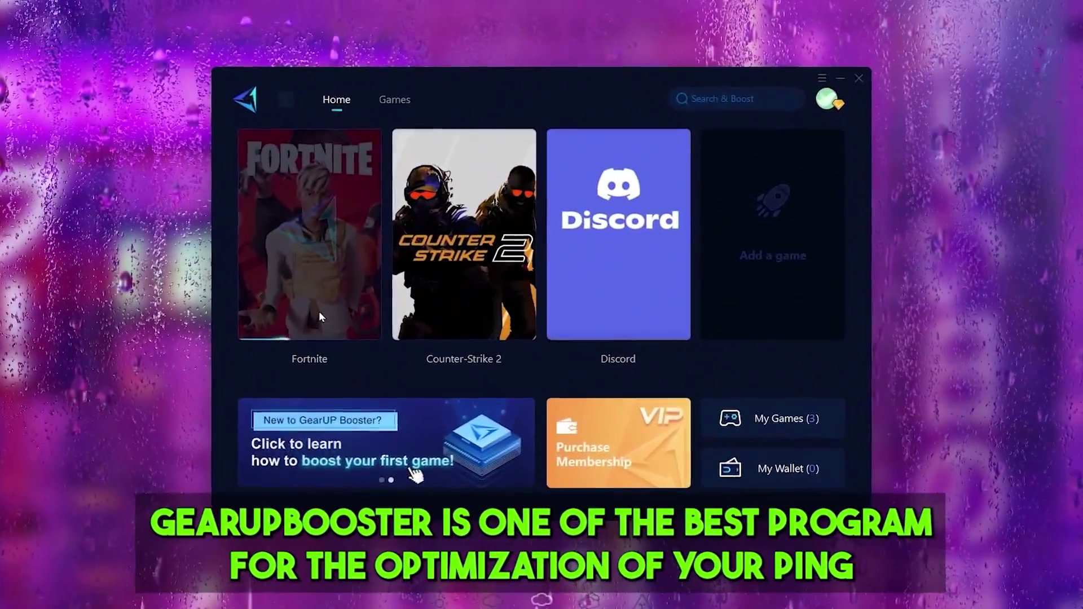
Step: Switch to GearUP Booster and look through the Middle East nodes offered for Counter-Strike 2
click(327, 262)
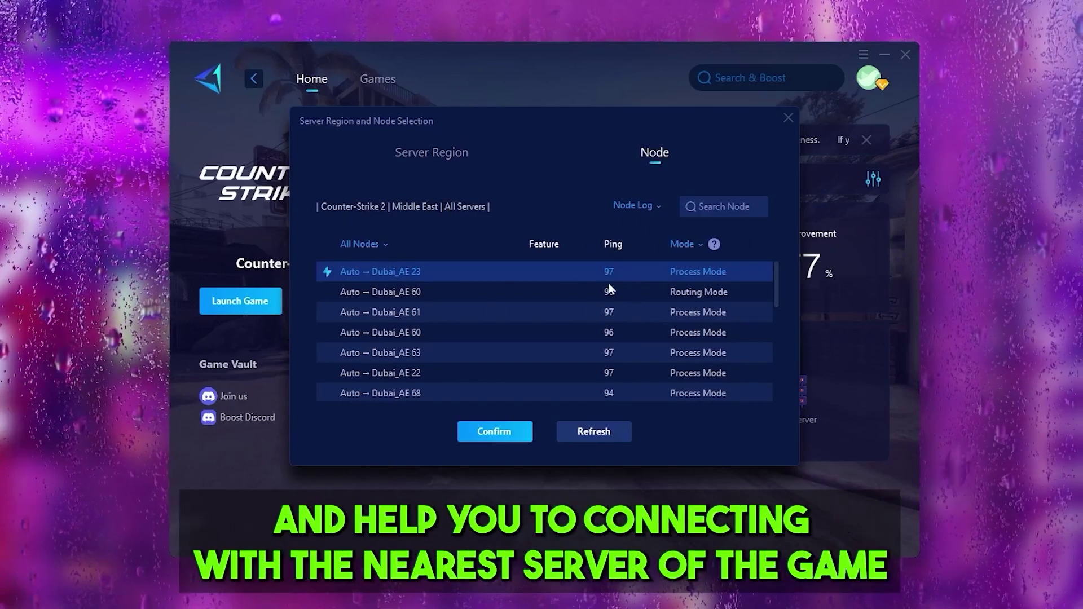
scroll(445, 333, down, 2)
scroll(445, 337, down, 6)
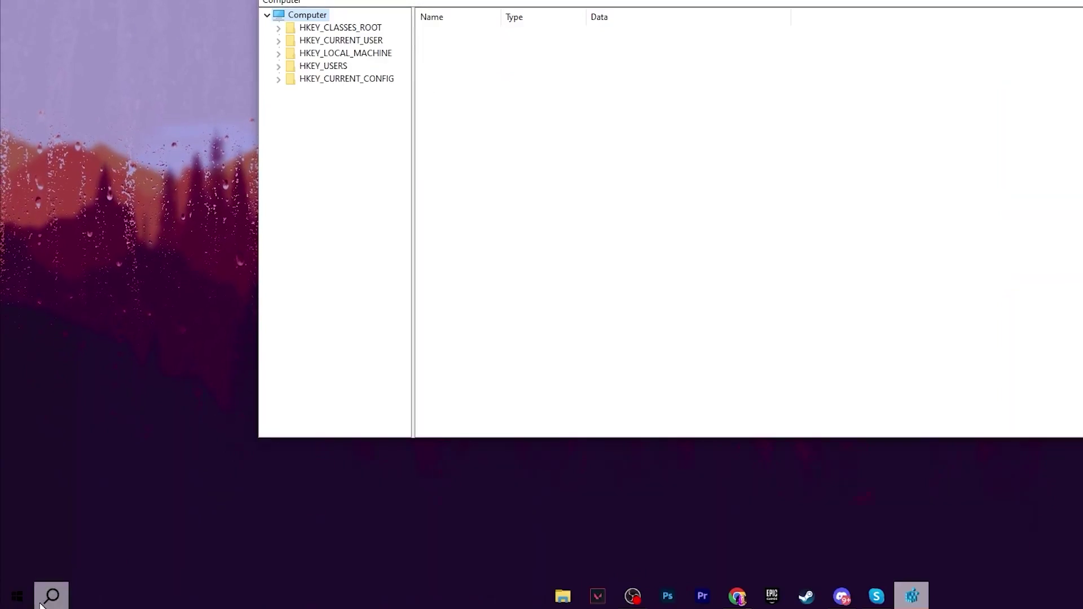
Step: Search Windows for Registry Editor and run it as administrator
click(45, 598)
text(RE)
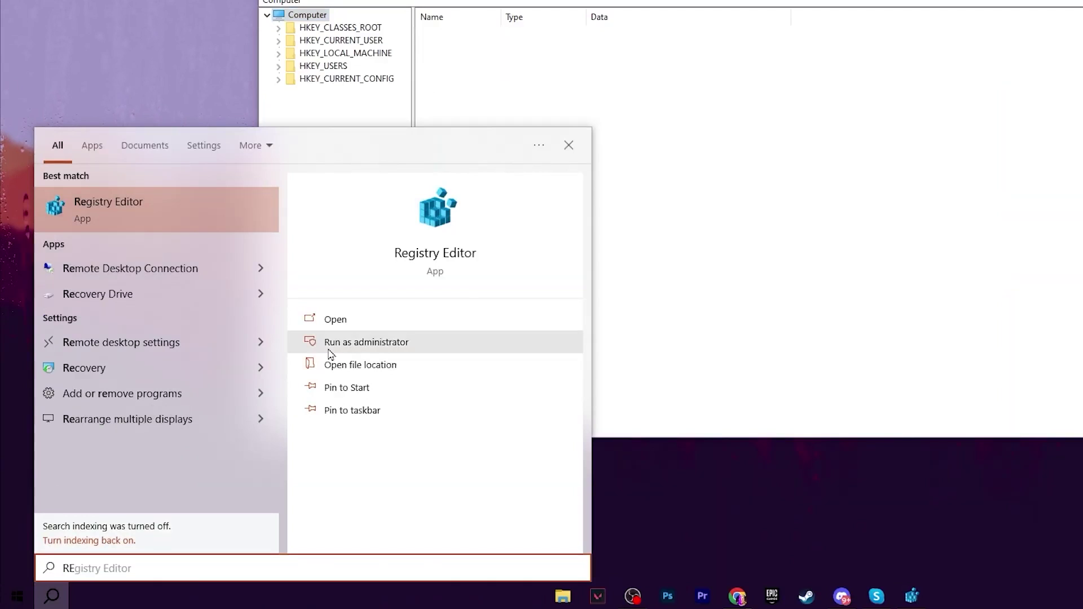
click(383, 342)
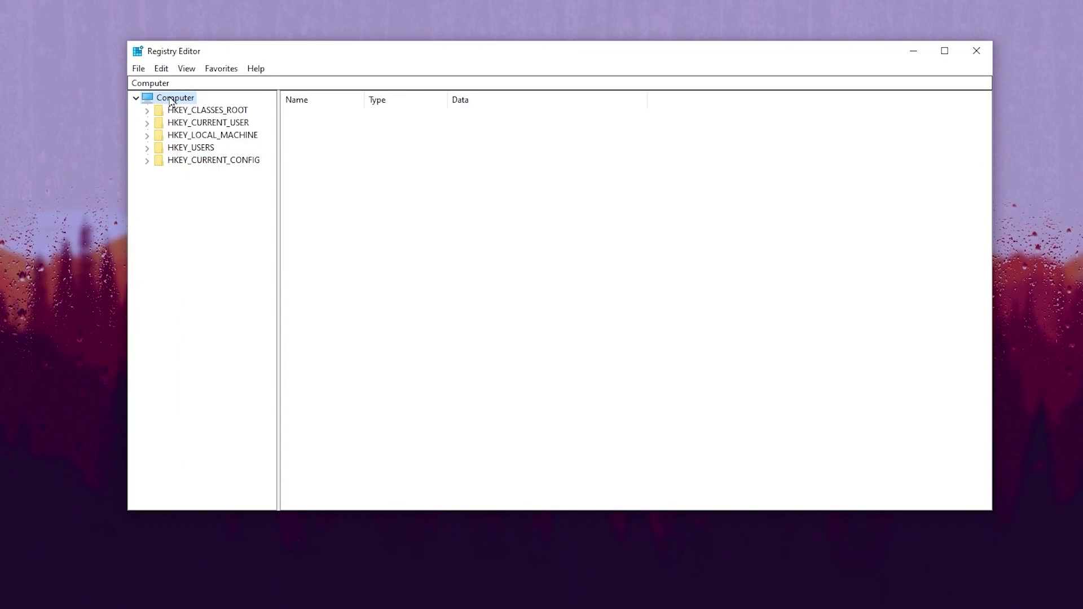
Step: Open the registry key HKEY_LOCAL_MACHINE\SYSTEM\CurrentControlSet\Control\Power\PowerThrottling
click(147, 136)
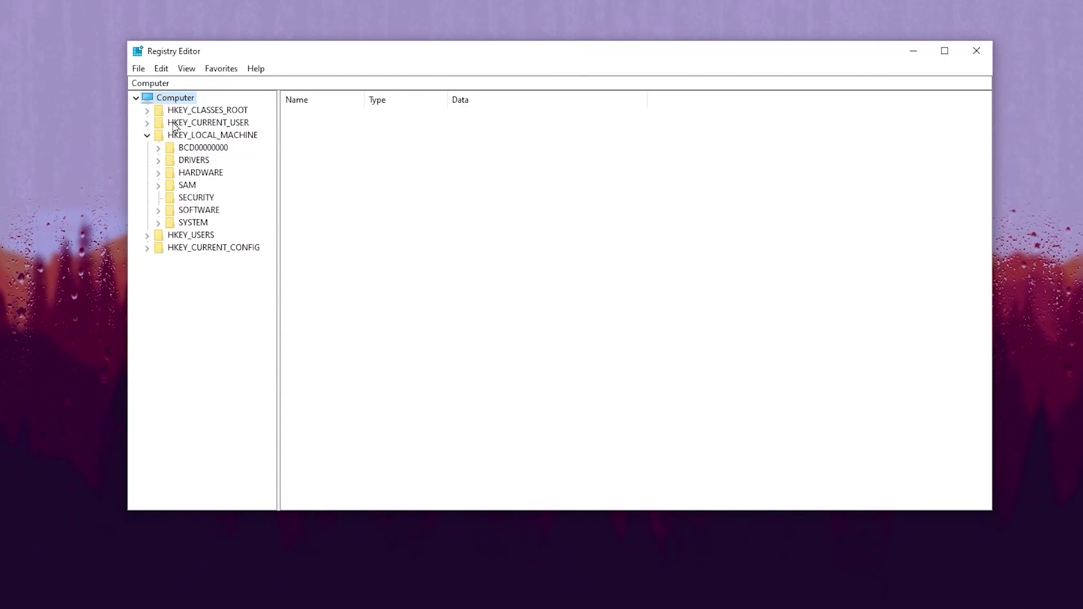
click(158, 222)
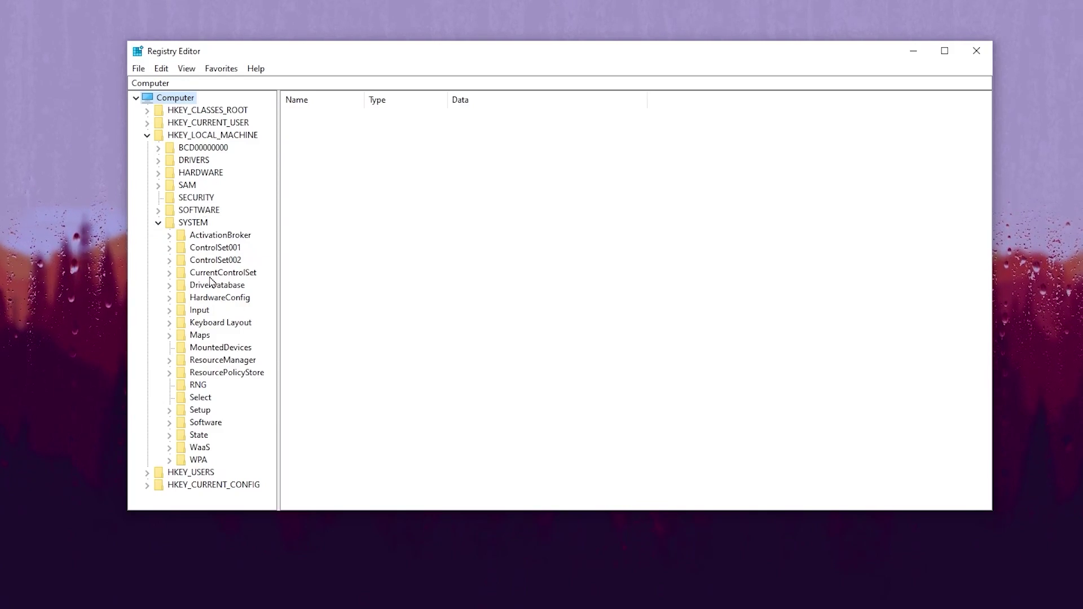
click(169, 272)
double_click(203, 285)
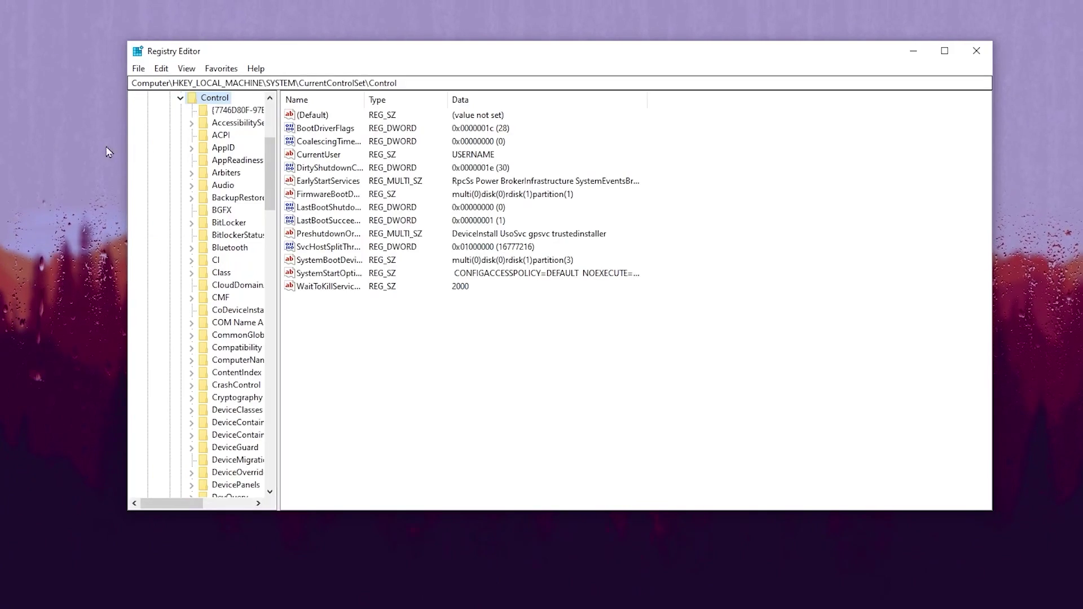
scroll(207, 129, down, 18)
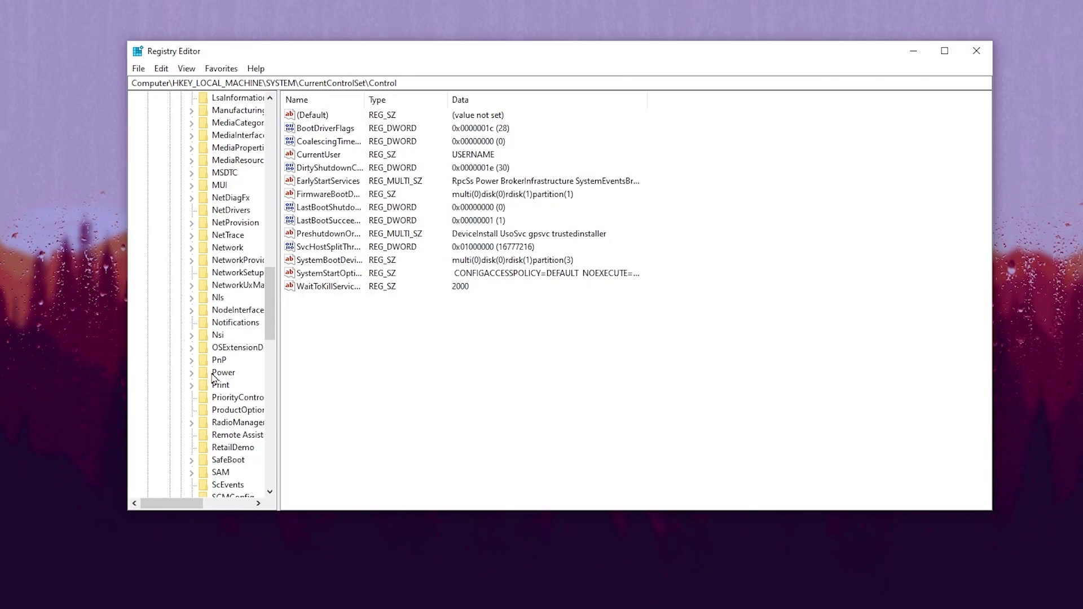
click(194, 373)
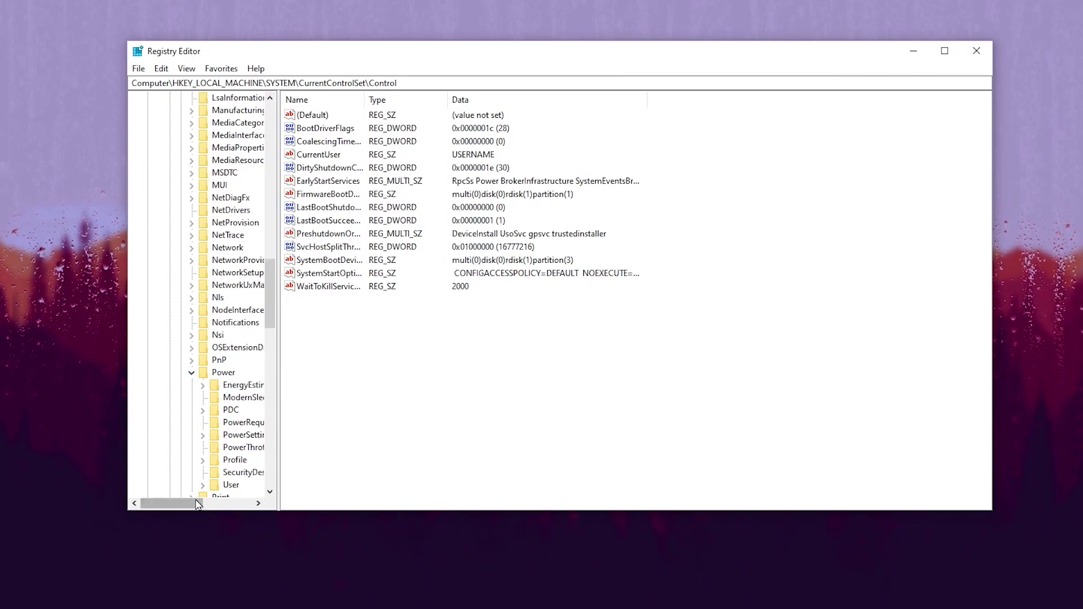
click(208, 387)
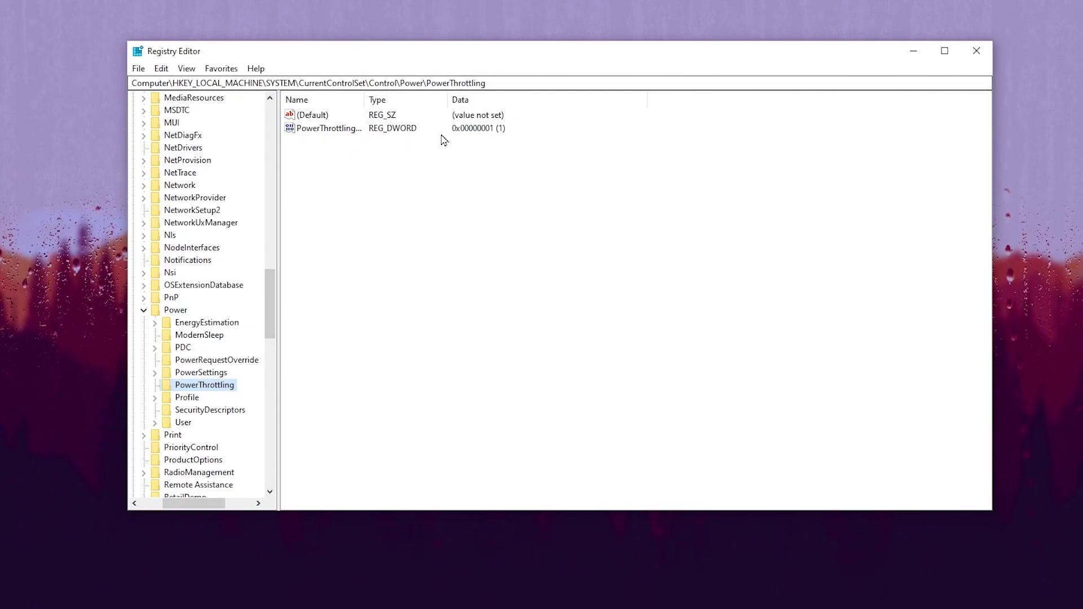
Step: Modify the PowerThrottlingOff value, keeping value data 1 with hexadecimal base, and accept it
right_click(320, 134)
click(350, 138)
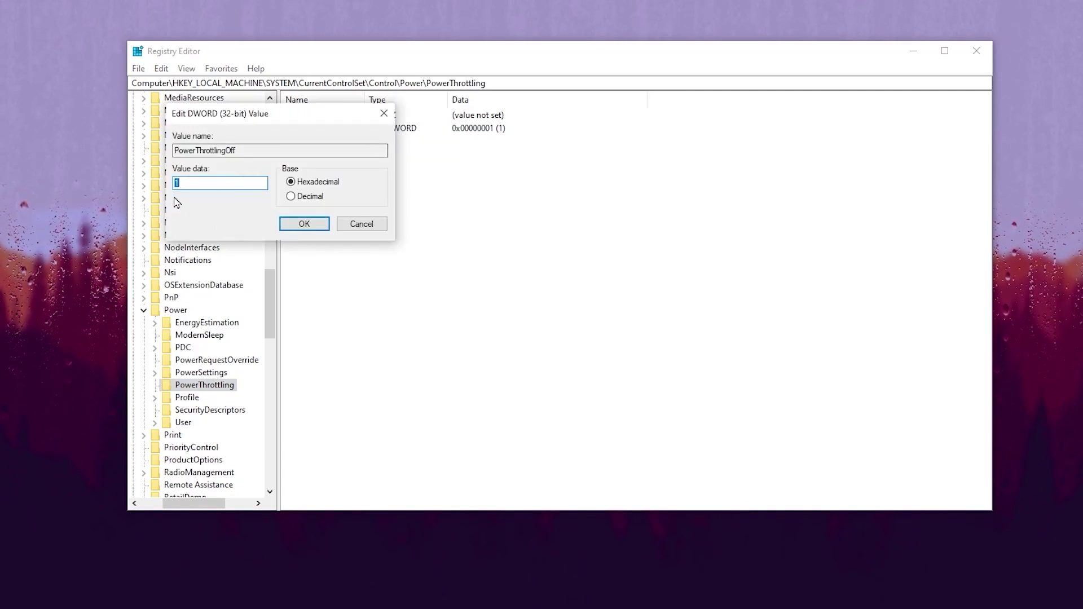
click(304, 224)
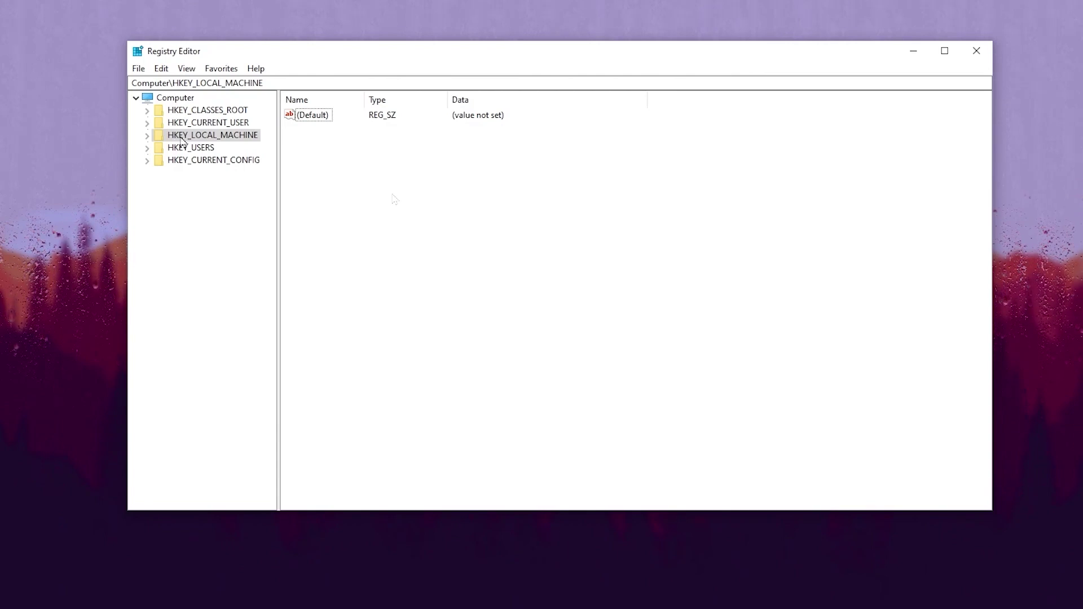
Step: Open the registry key HKEY_LOCAL_MACHINE\SOFTWARE\Microsoft\Windows NT\CurrentVersion\Multimedia\SystemProfile
click(147, 138)
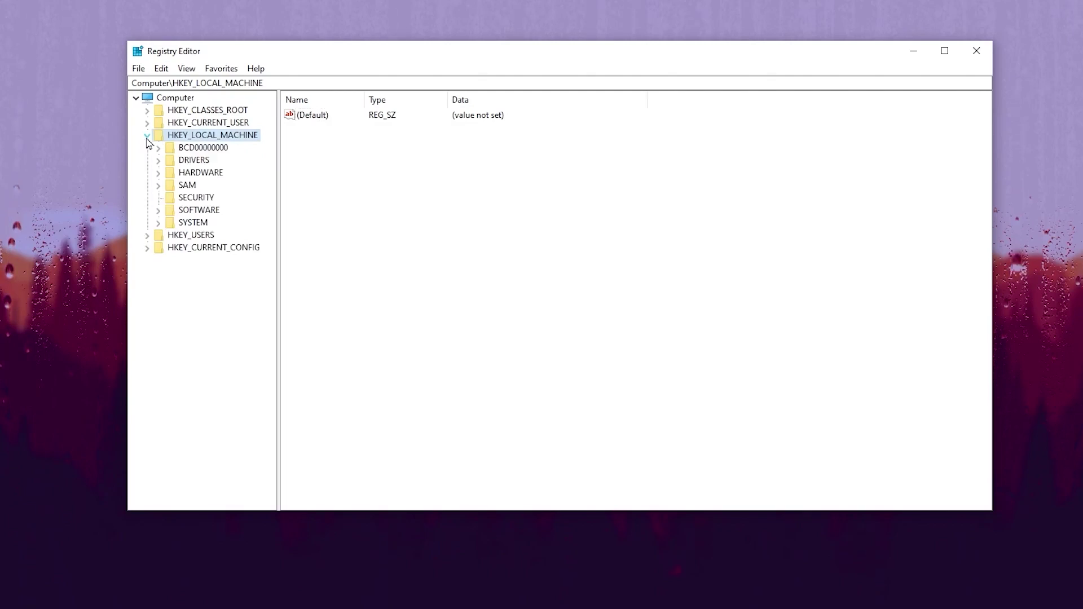
click(158, 211)
click(169, 298)
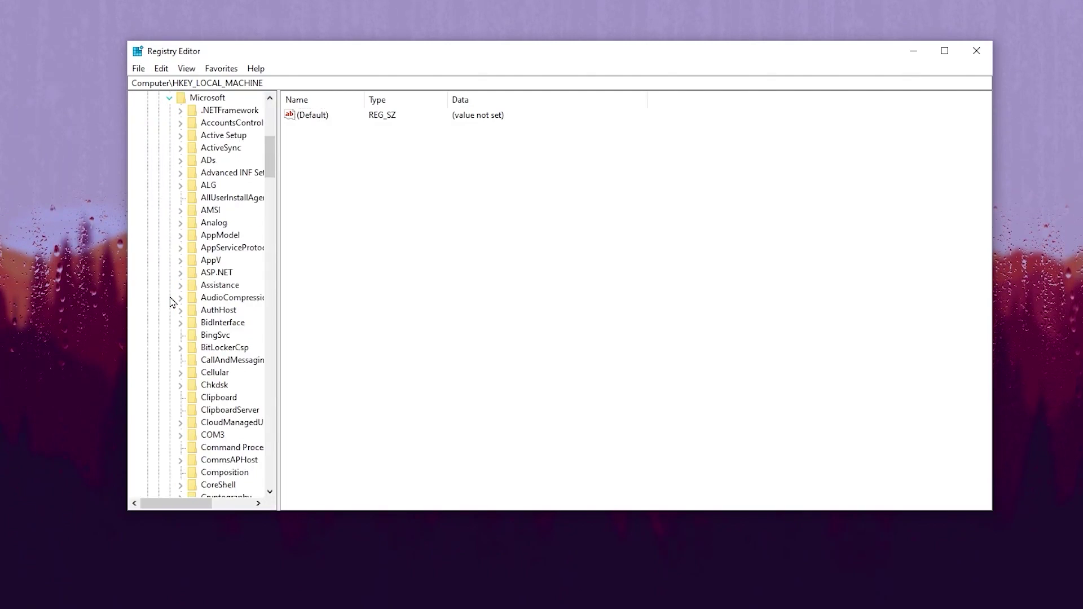
scroll(172, 302, down, 20)
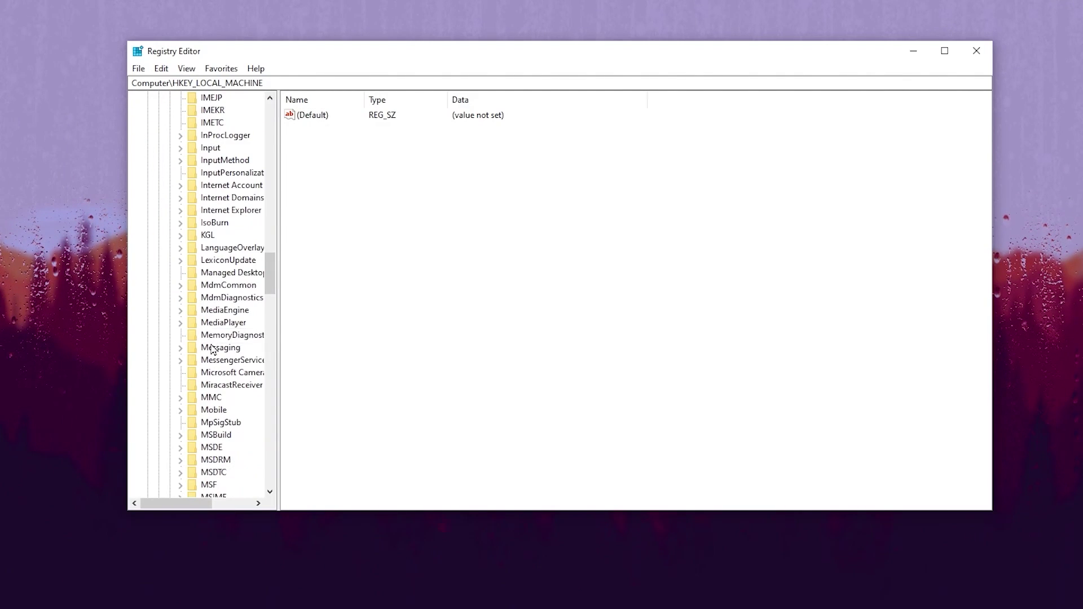
scroll(210, 355, down, 20)
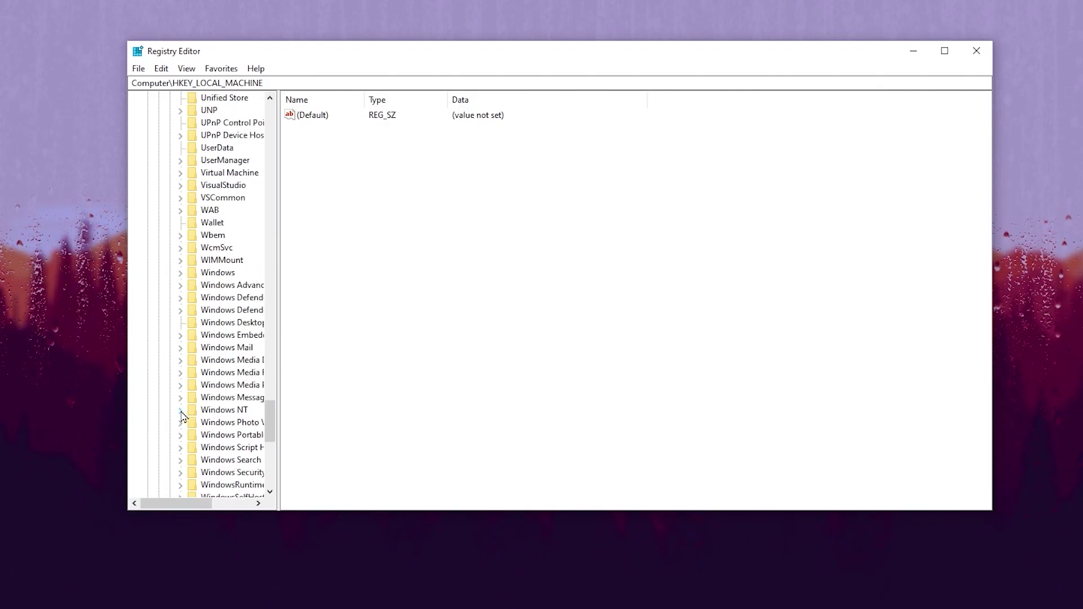
click(180, 412)
scroll(189, 413, down, 7)
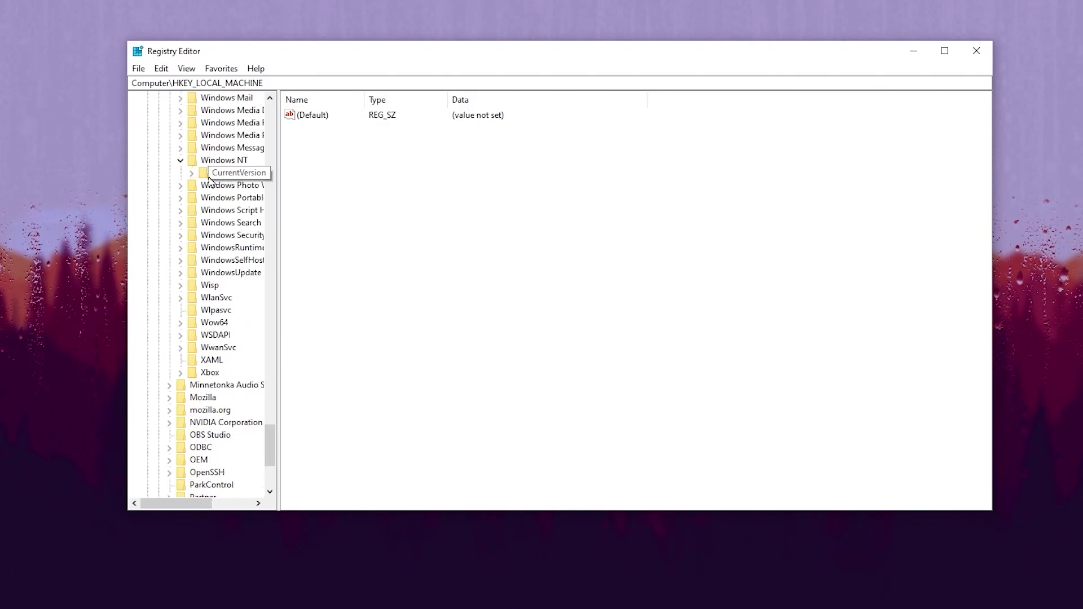
click(192, 173)
scroll(248, 282, down, 12)
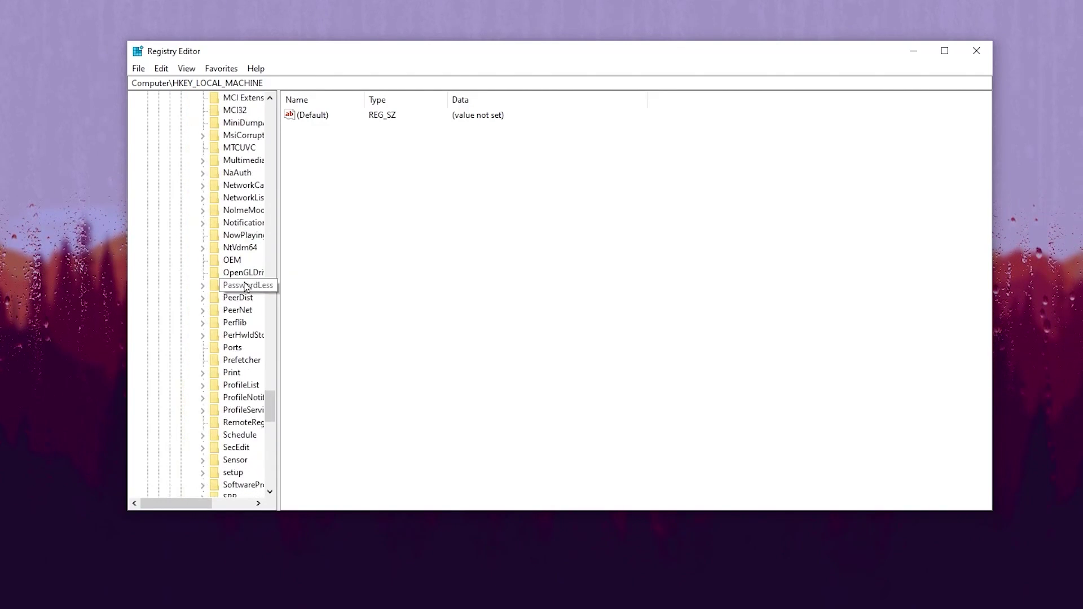
click(203, 161)
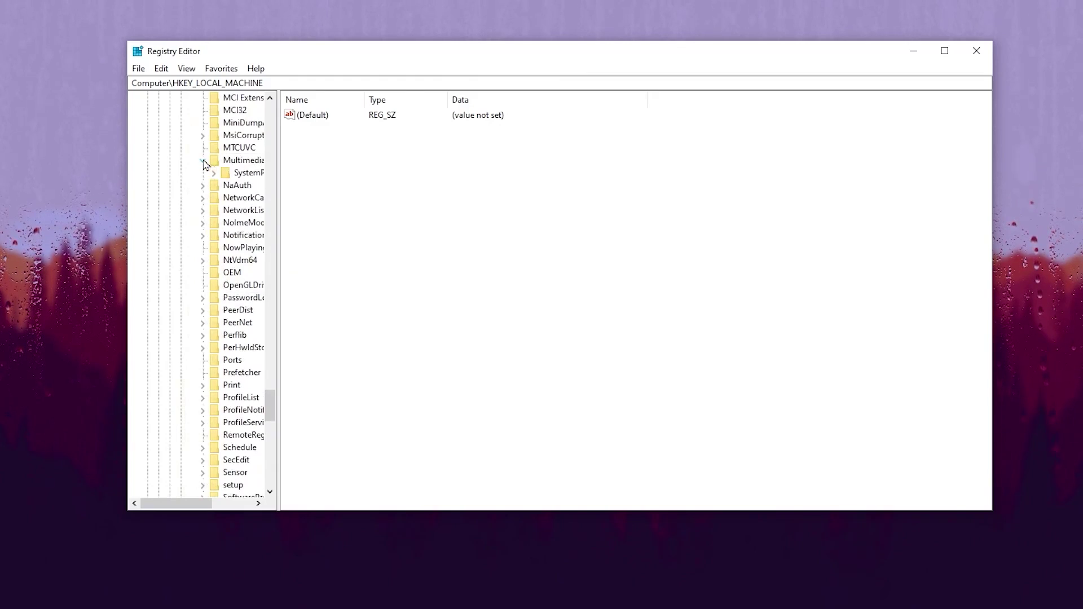
click(262, 174)
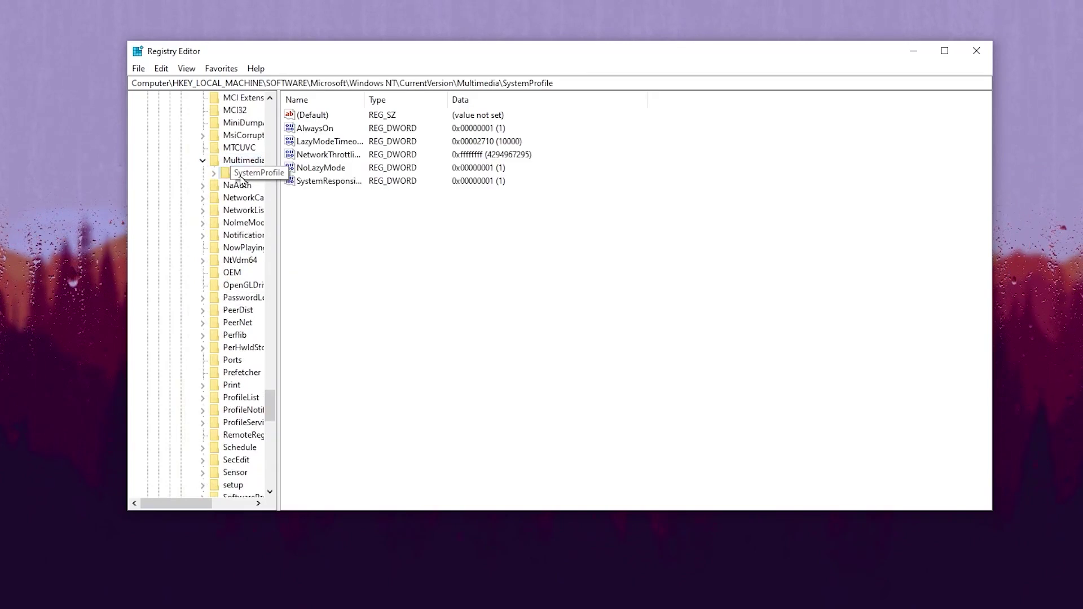
Step: Modify the NetworkThrottlingIndex value, keeping value data ffffffff with hexadecimal base, and accept it
right_click(307, 160)
click(343, 164)
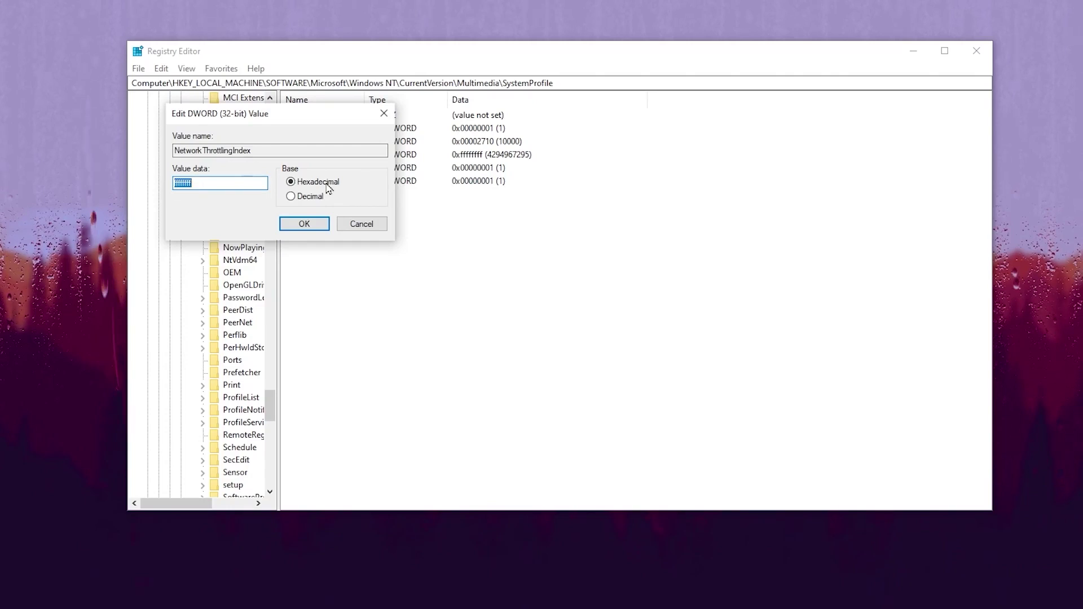
click(300, 223)
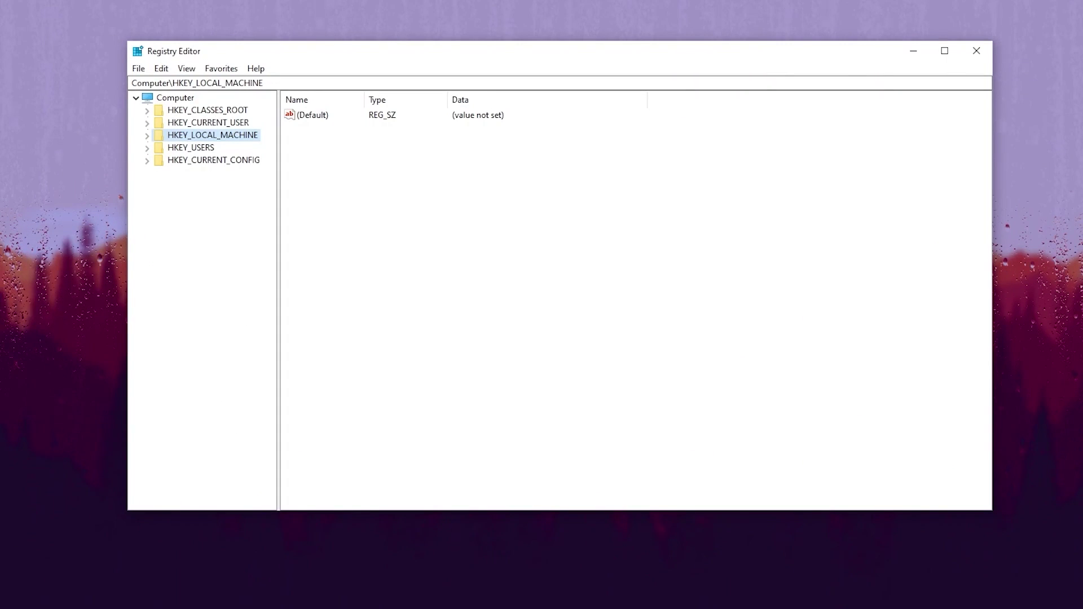
Step: Open the registry key HKEY_LOCAL_MACHINE\SYSTEM\CurrentControlSet\Services\Tcpip\Parameters
click(148, 136)
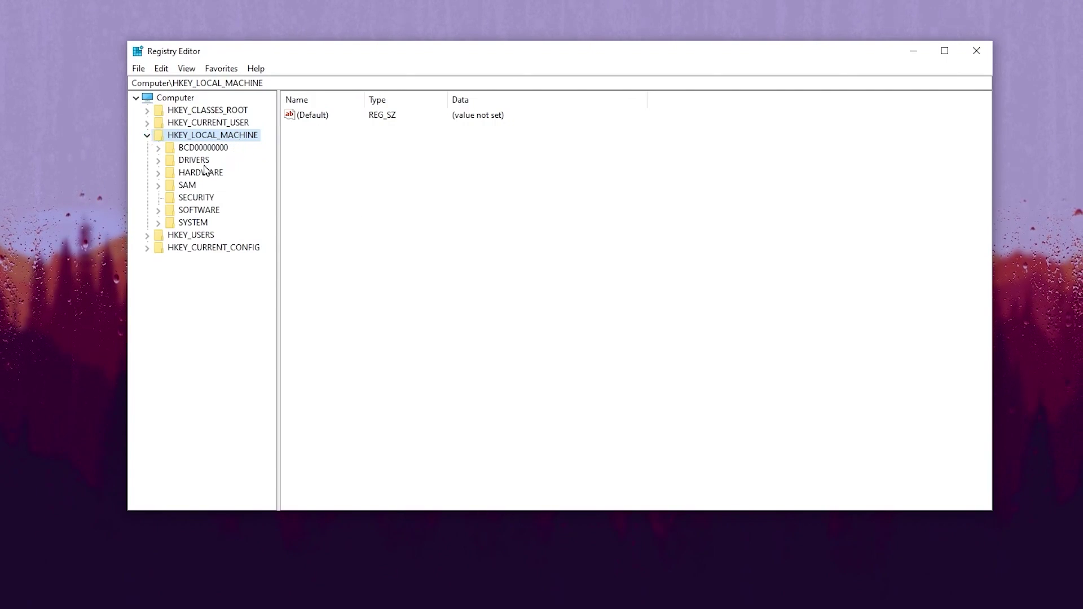
click(158, 223)
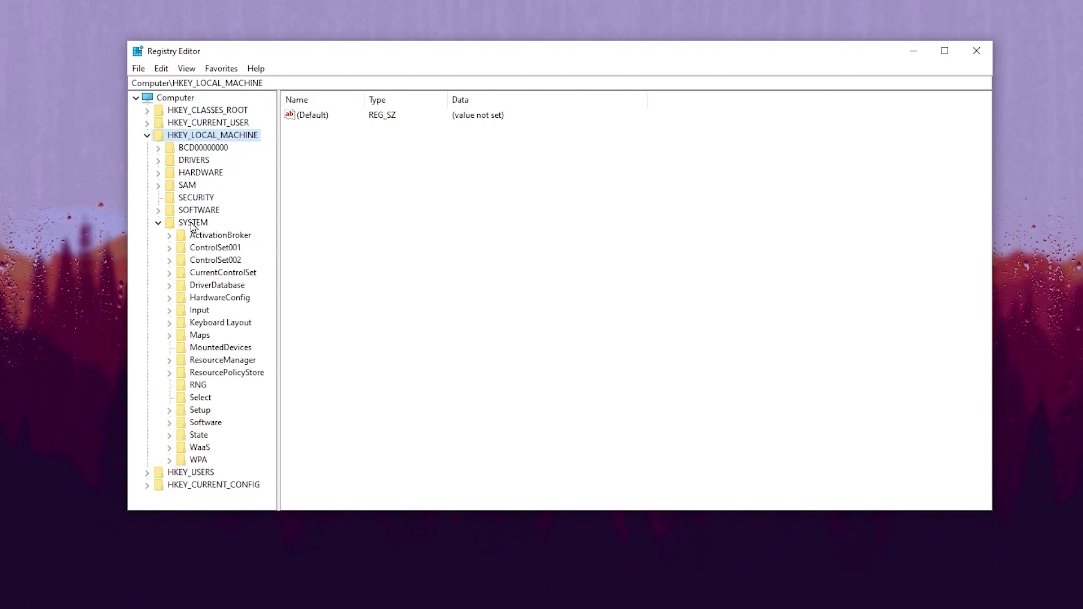
click(170, 274)
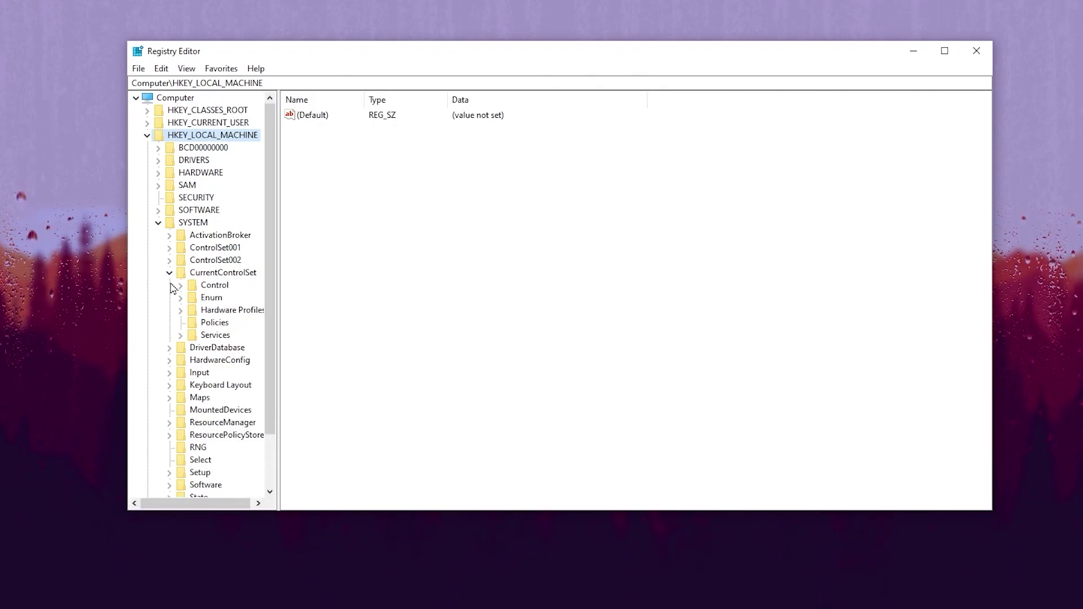
click(180, 336)
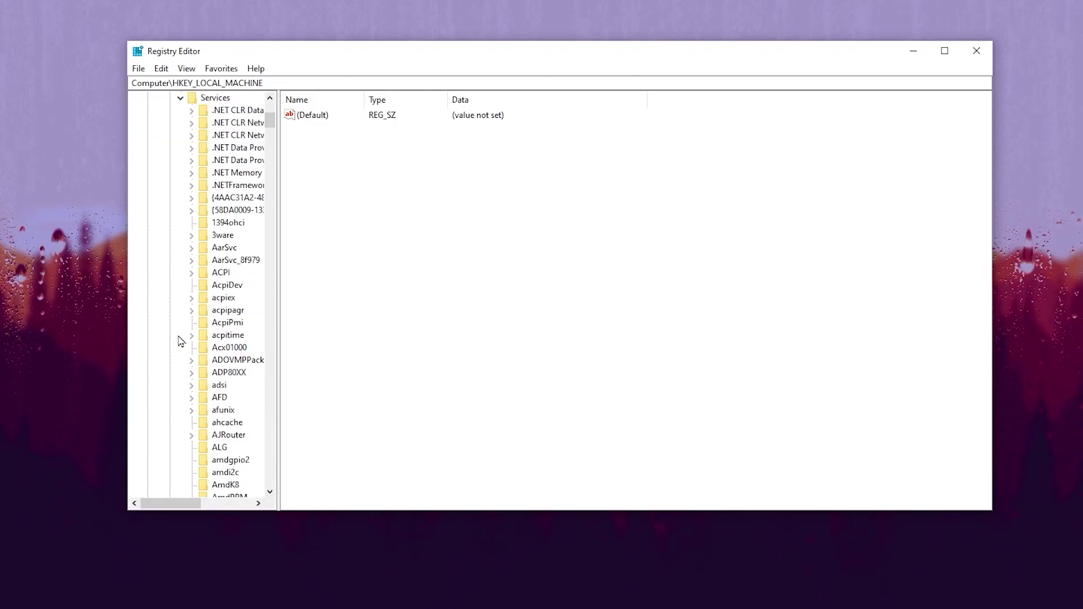
scroll(180, 342, down, 20)
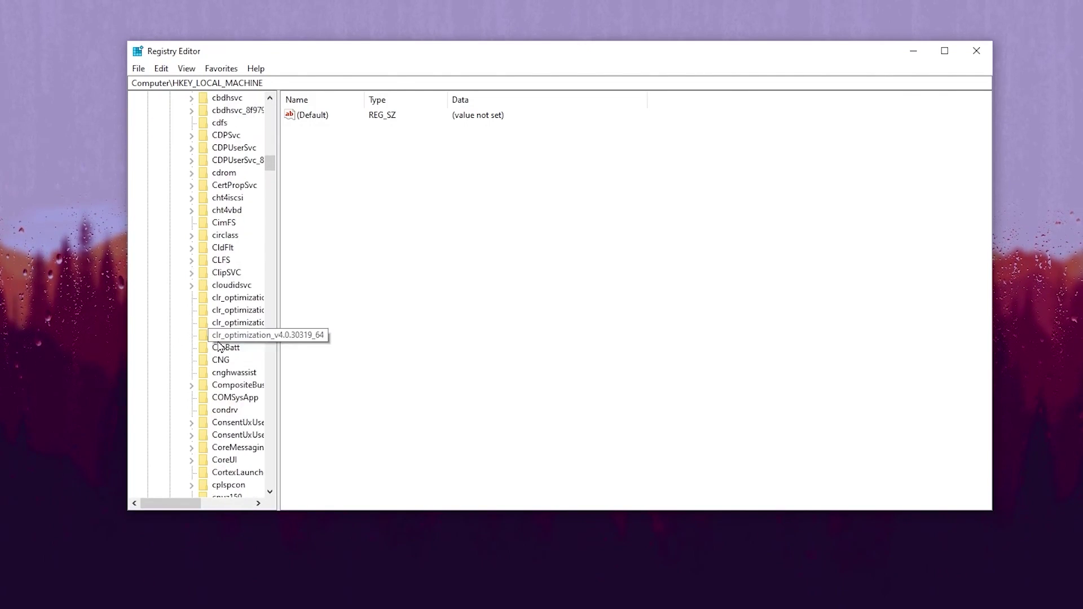
scroll(224, 342, down, 20)
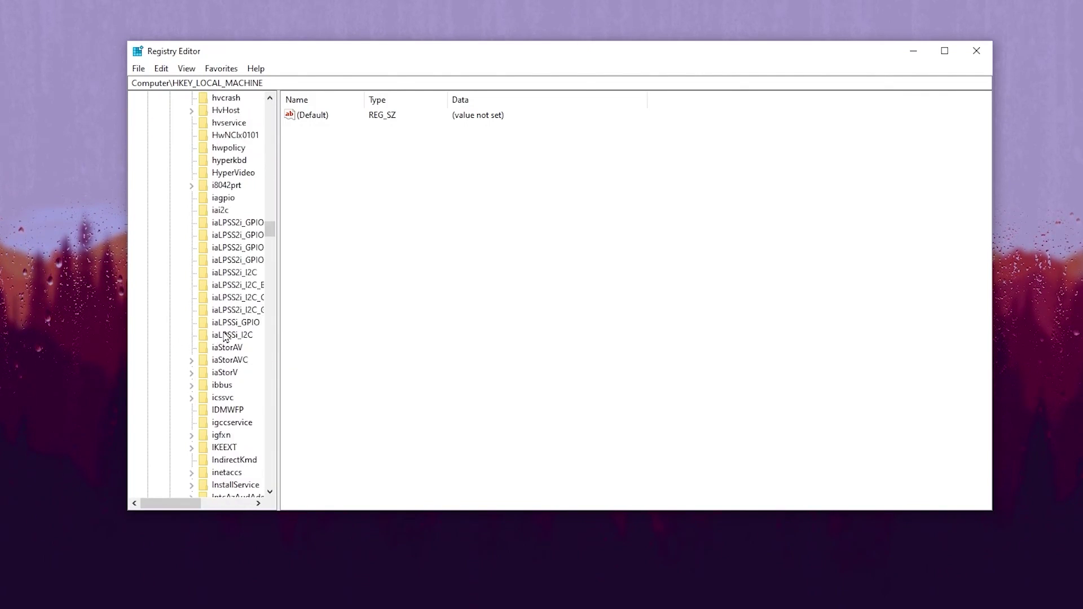
click(198, 175)
click(191, 175)
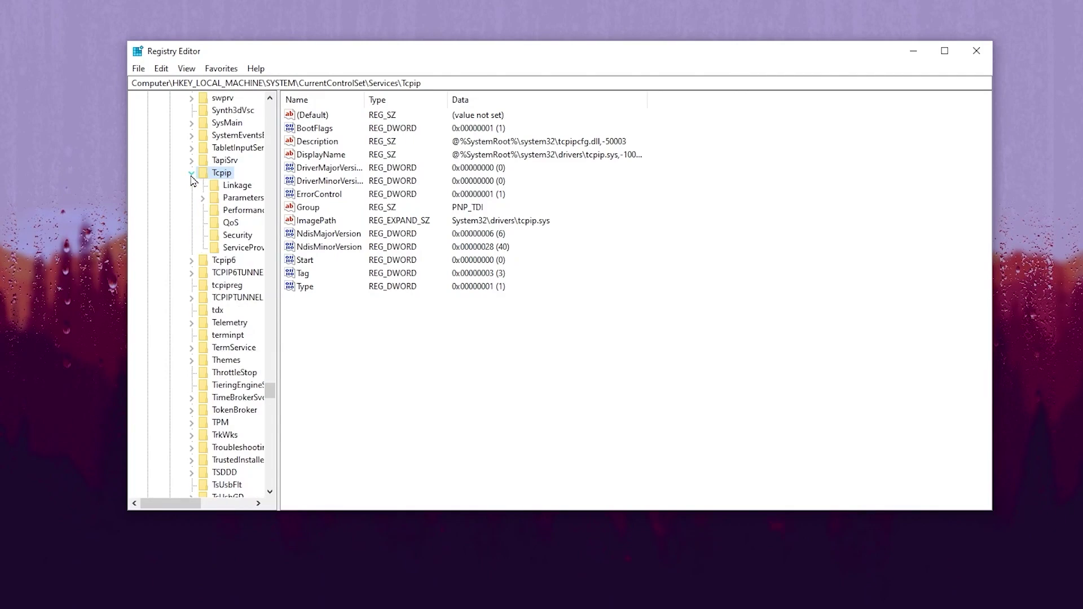
click(240, 199)
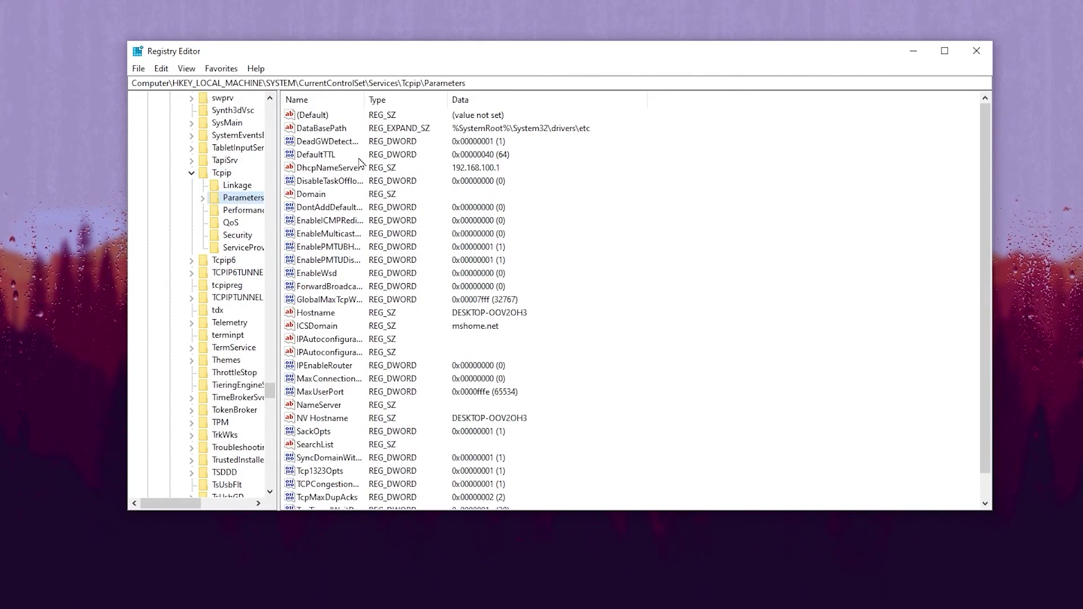
Step: Set the DefaultTTL value data to 64 with hexadecimal base and accept it
right_click(319, 157)
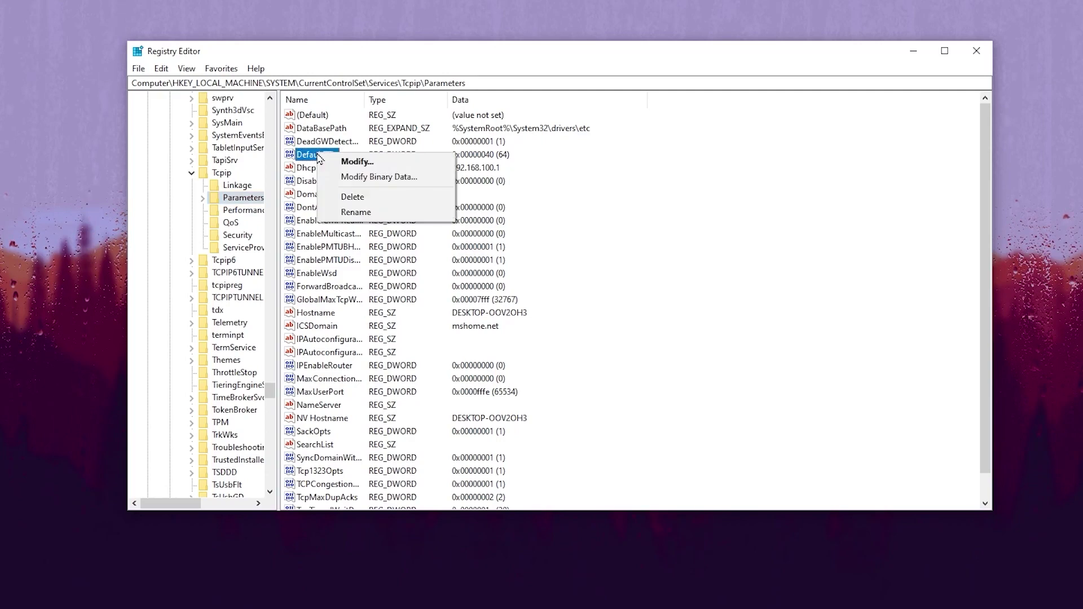
click(351, 164)
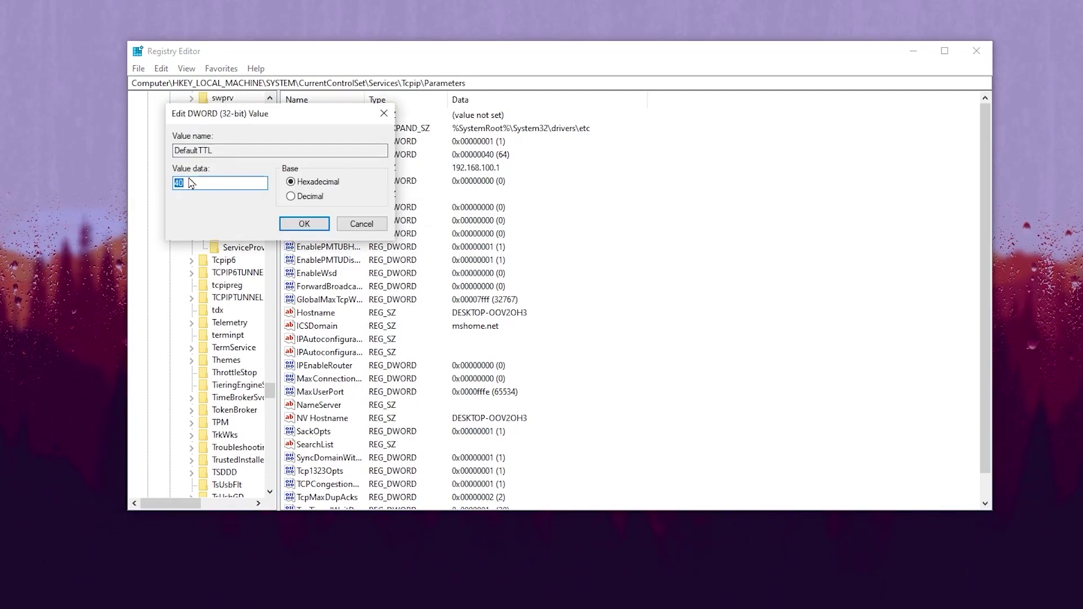
text(64)
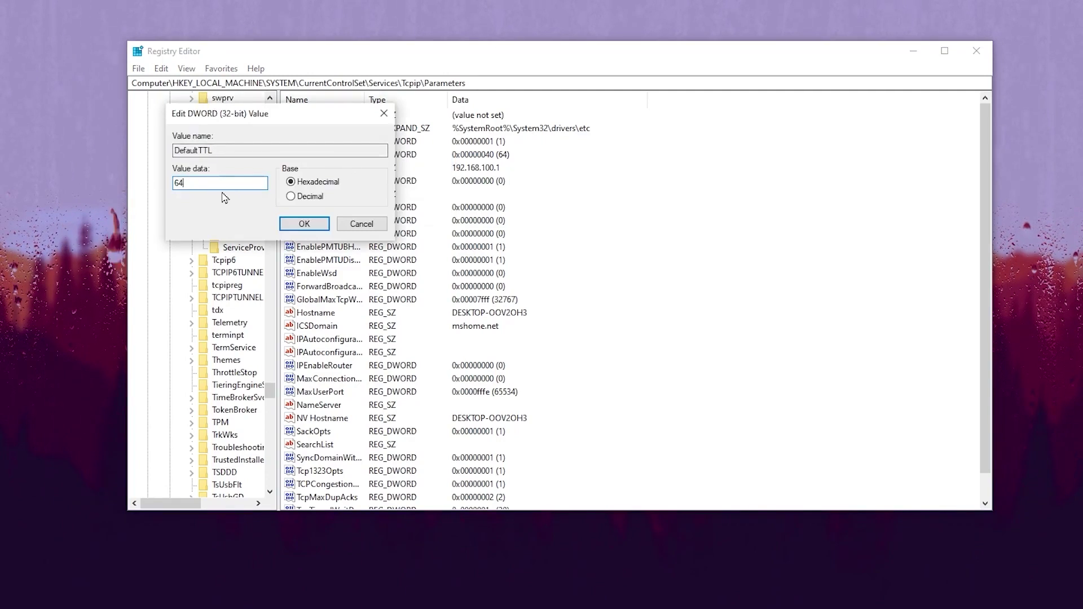
click(304, 224)
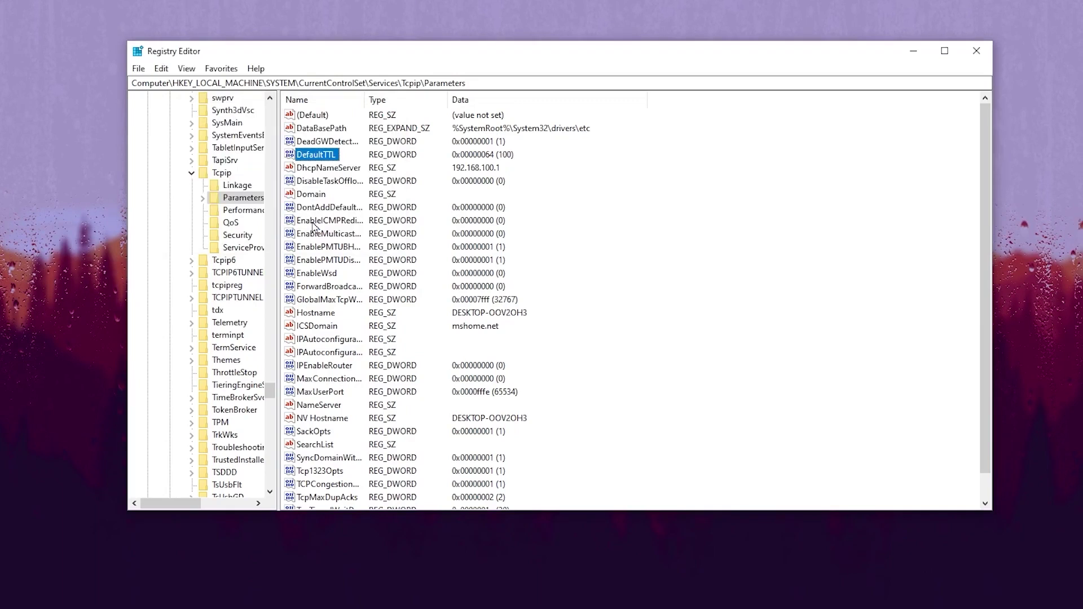
Step: Set the GlobalMaxTcpWindowSize value data to 65535 with hexadecimal base and accept it
right_click(317, 302)
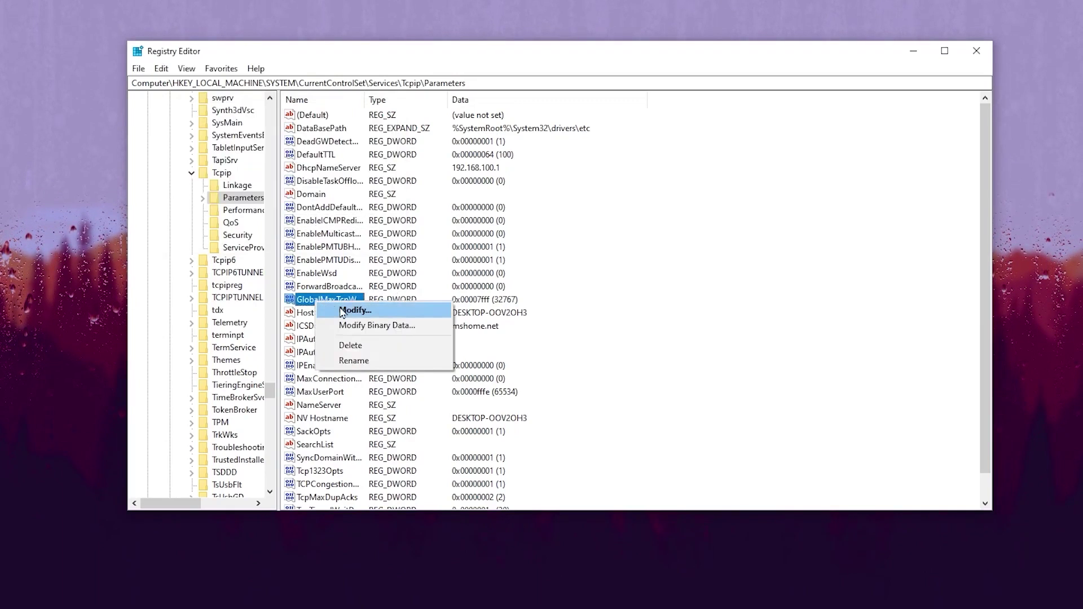
click(358, 311)
text(65535)
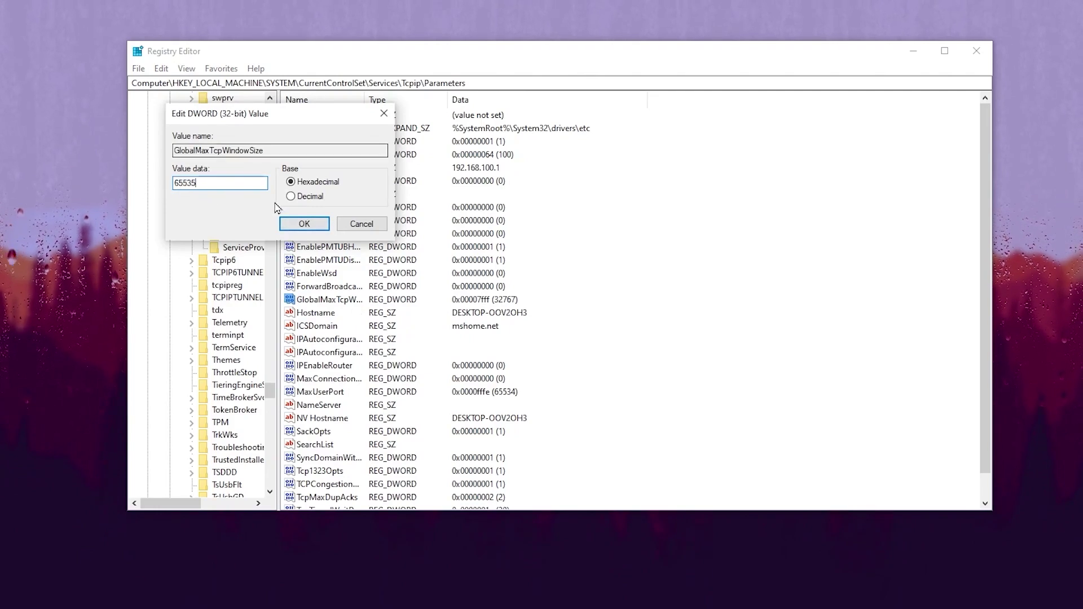
click(303, 224)
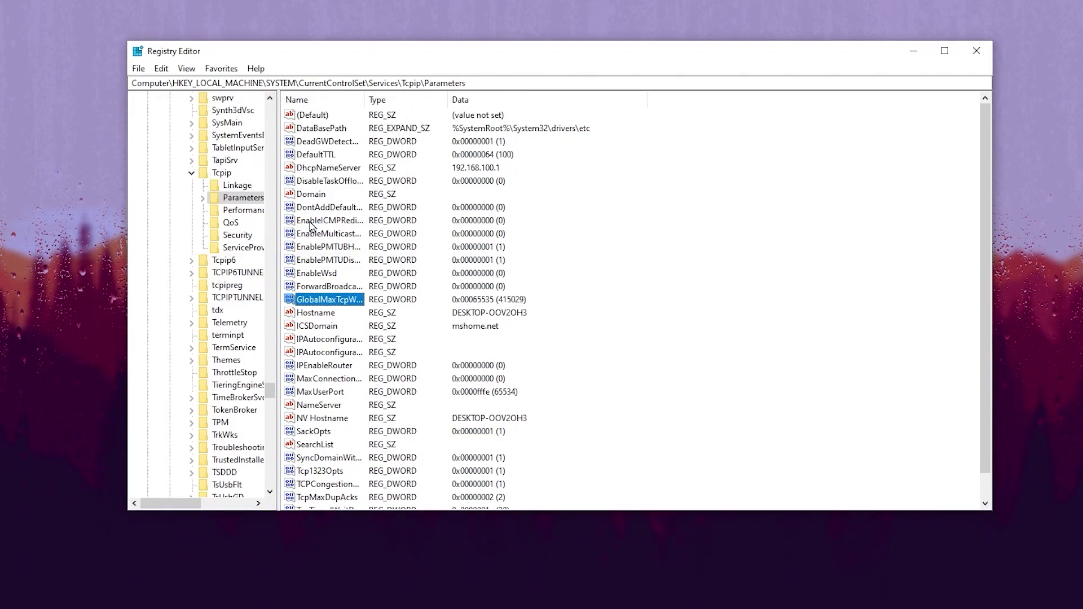
Step: Set the MaxUserPort value data to 65534 with hexadecimal base and accept it
right_click(332, 398)
click(355, 404)
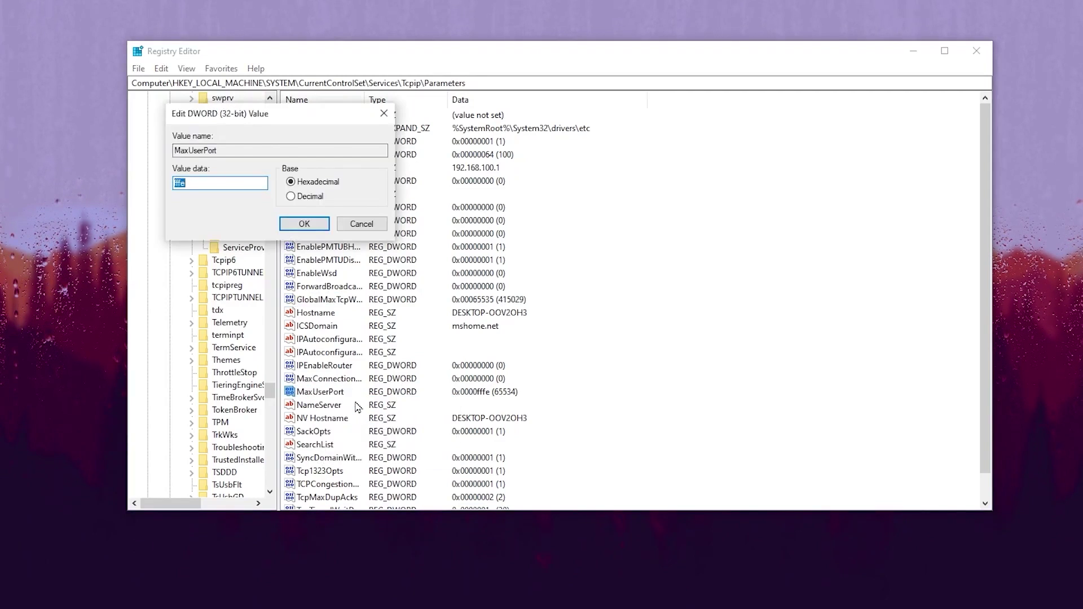
text(65534)
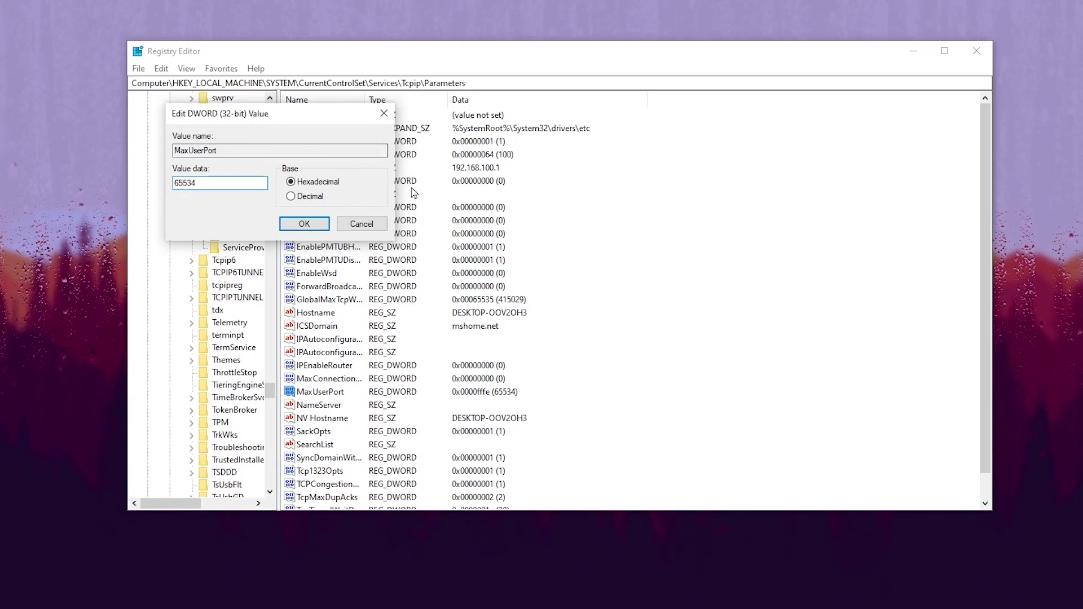
click(304, 223)
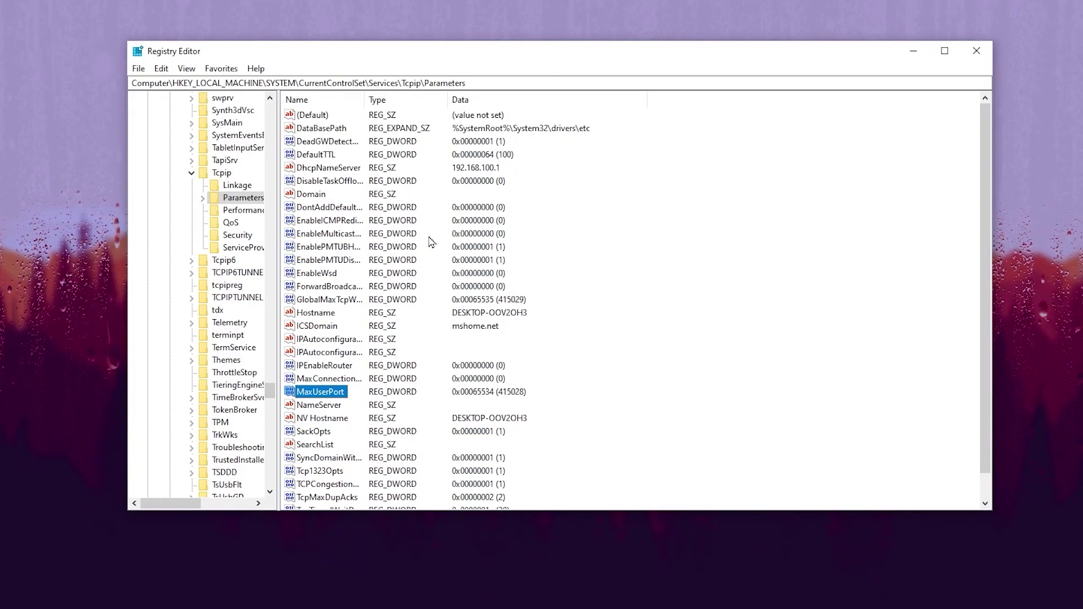
Step: Modify the Tcp1323Opts value, keeping value data 1 with hexadecimal base, and accept it
scroll(335, 454, down, 1)
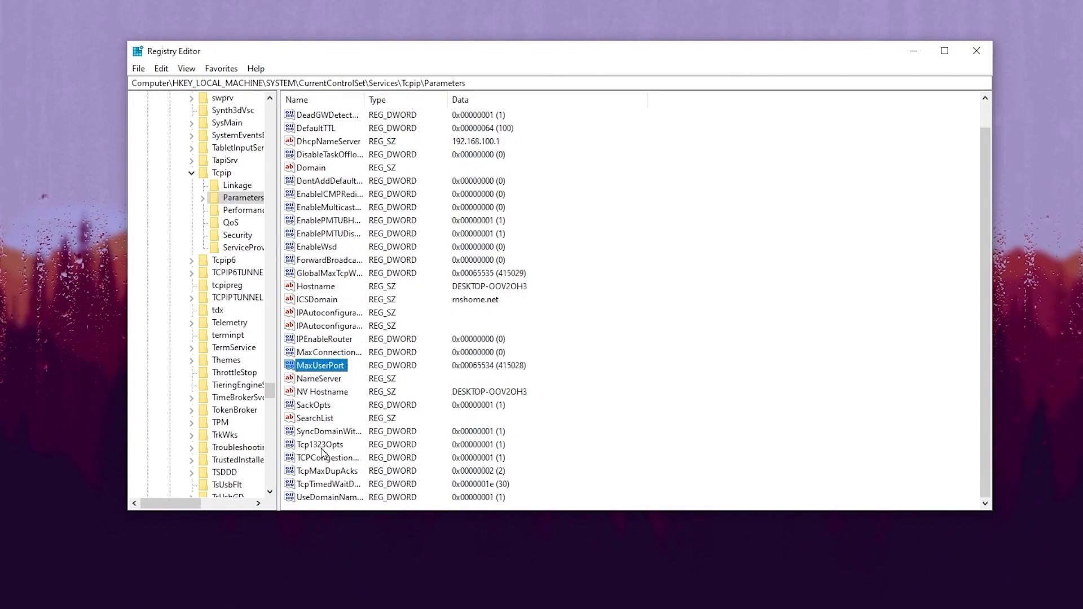
right_click(309, 447)
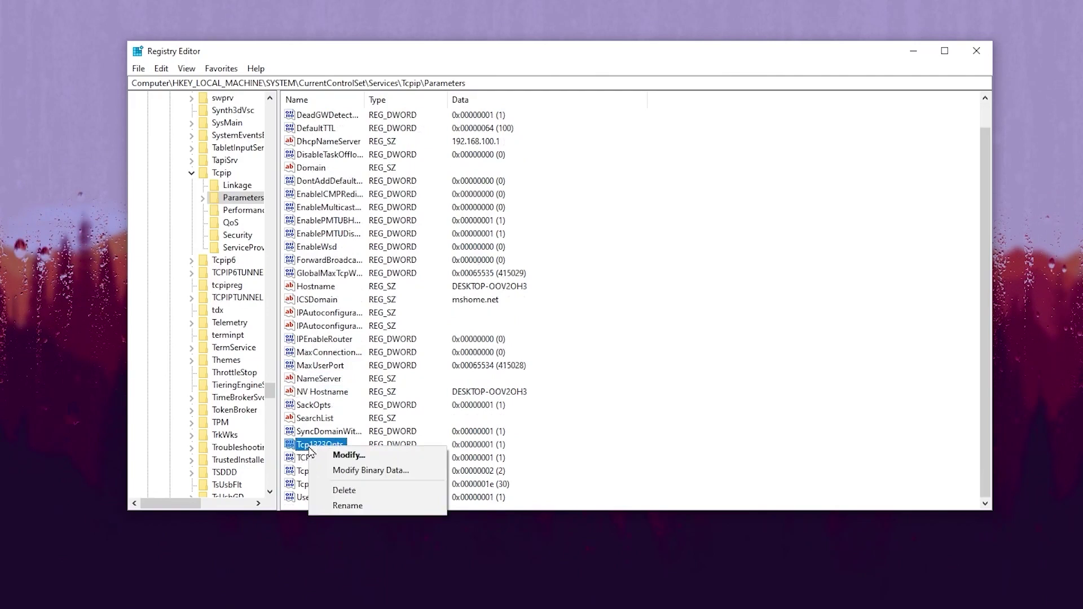
click(344, 455)
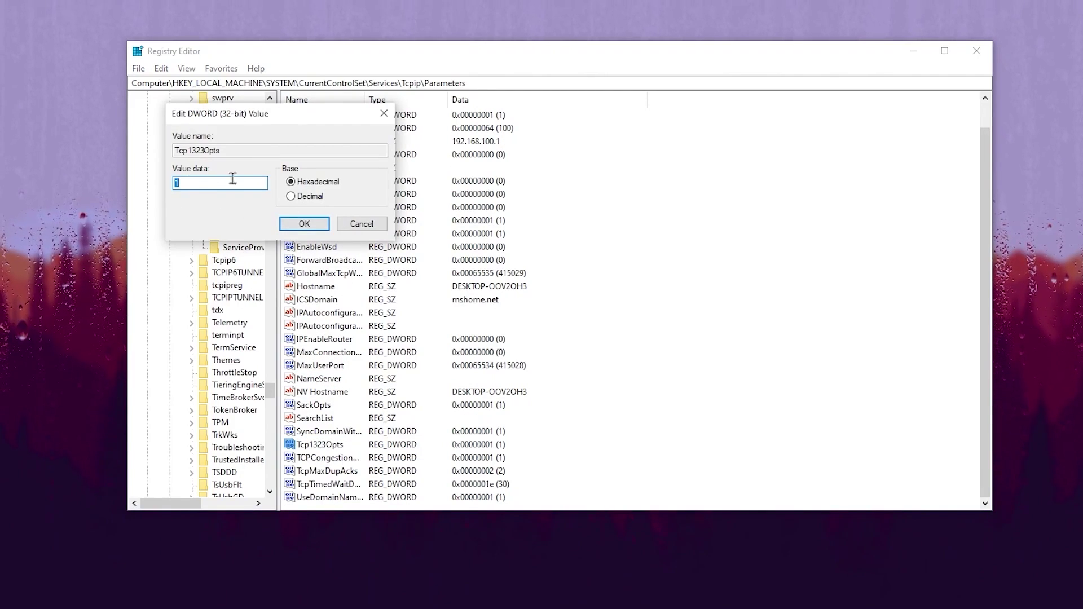
click(301, 225)
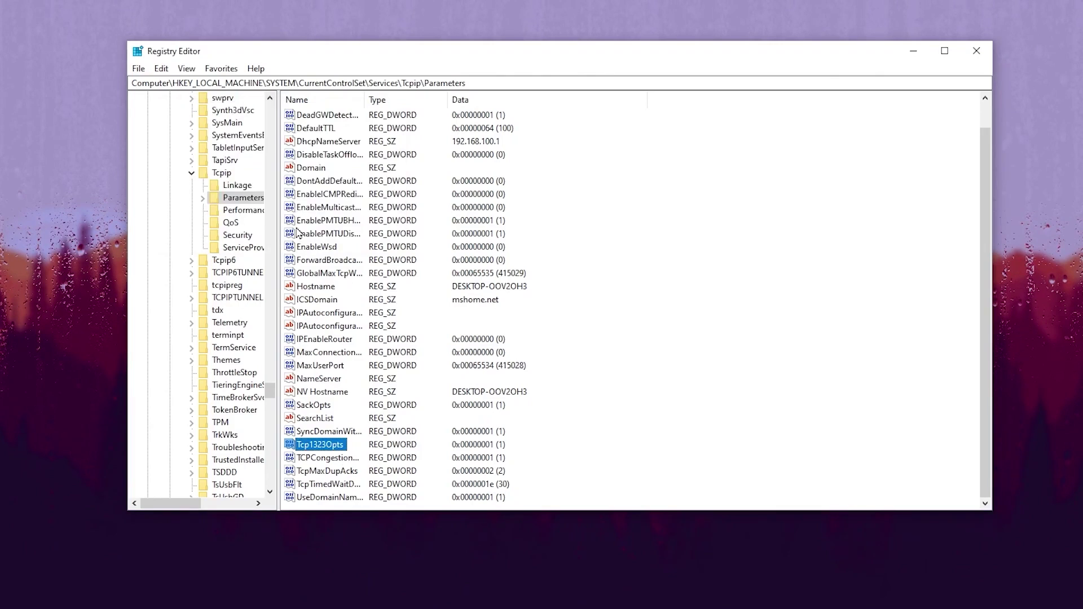
Step: Modify the TcpMaxDupAcks value, keeping value data 2 with hexadecimal base, and accept it
right_click(335, 477)
click(377, 483)
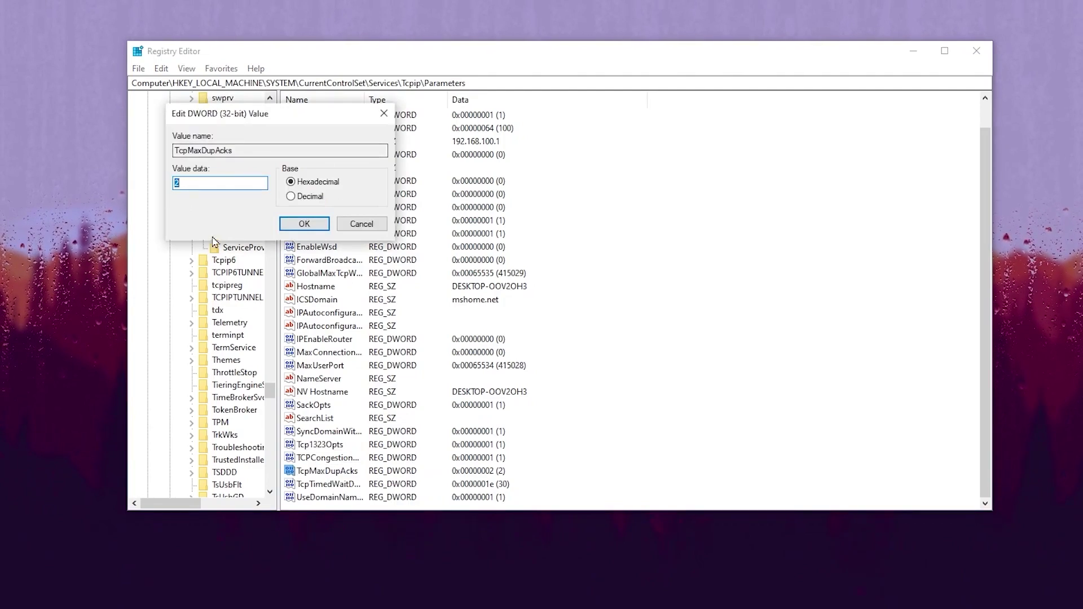
click(300, 224)
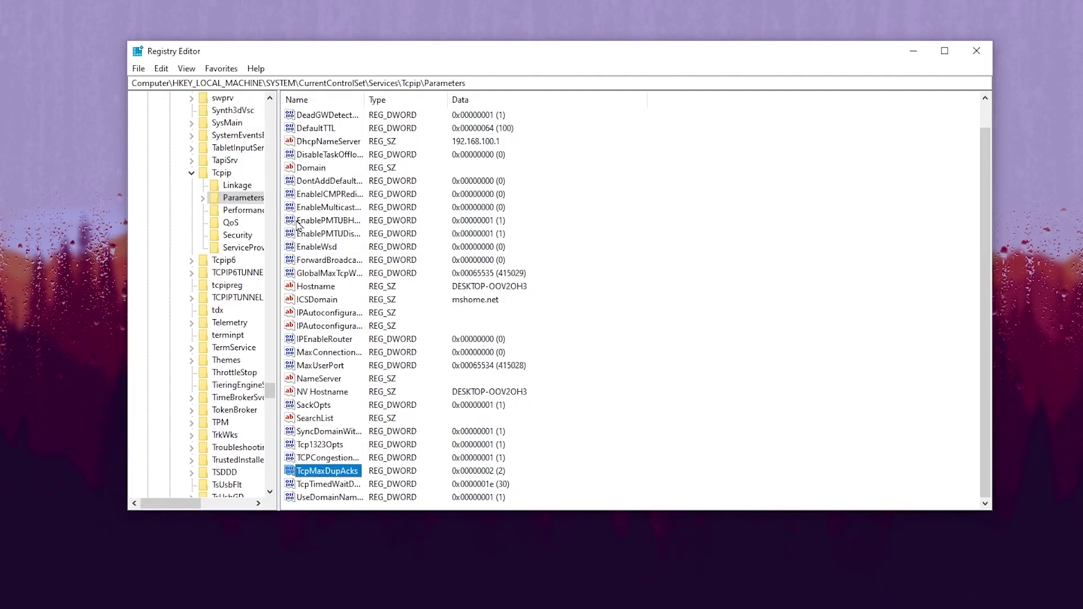
Step: Set the TcpTimedWaitDelay value data to 30 with hexadecimal base and accept it
right_click(328, 487)
click(361, 491)
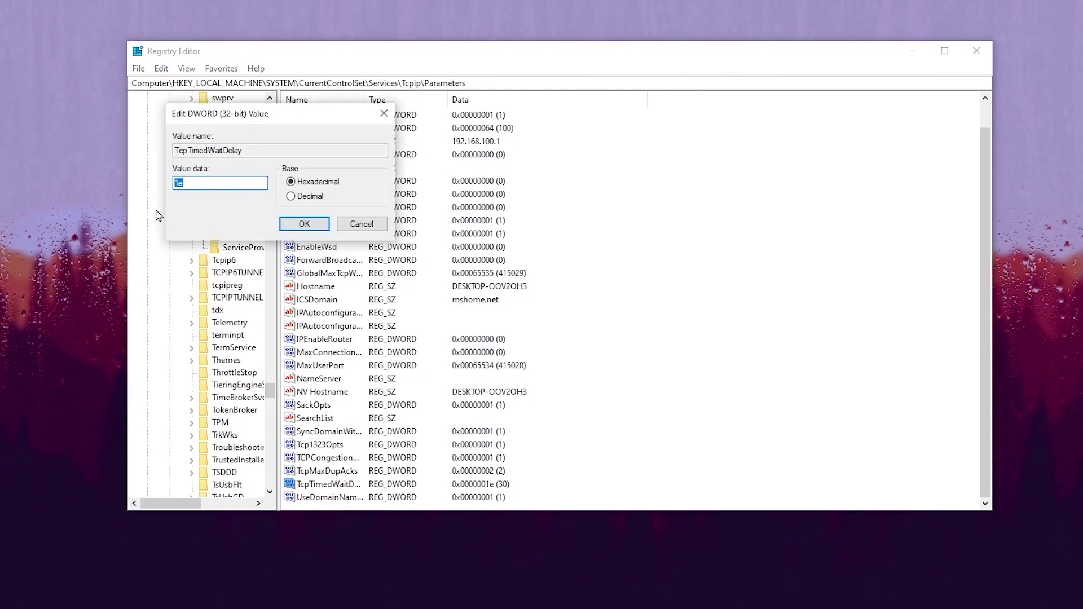
text(30)
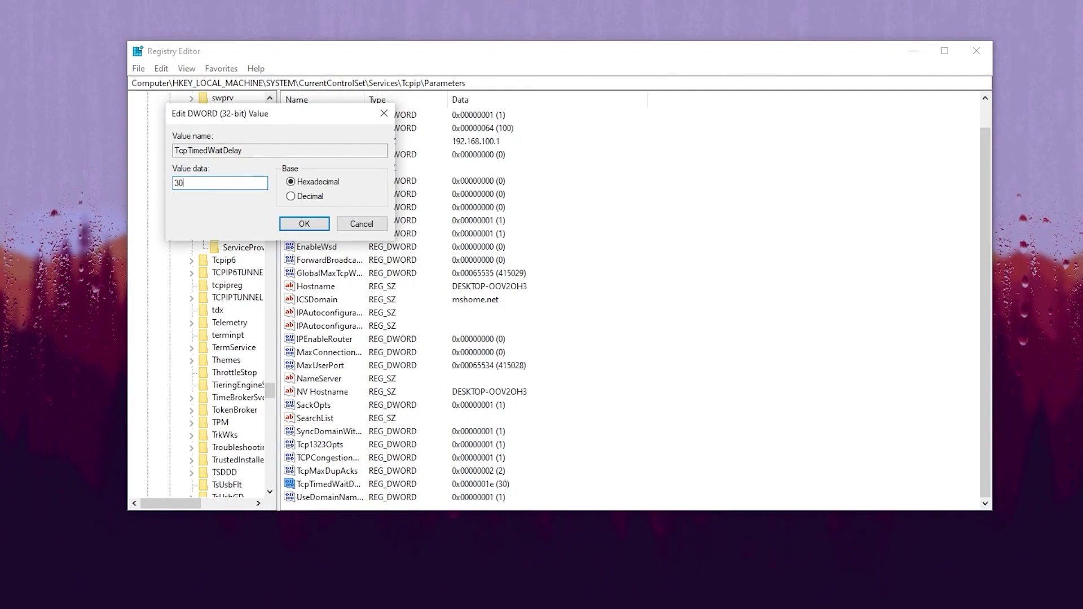
click(304, 224)
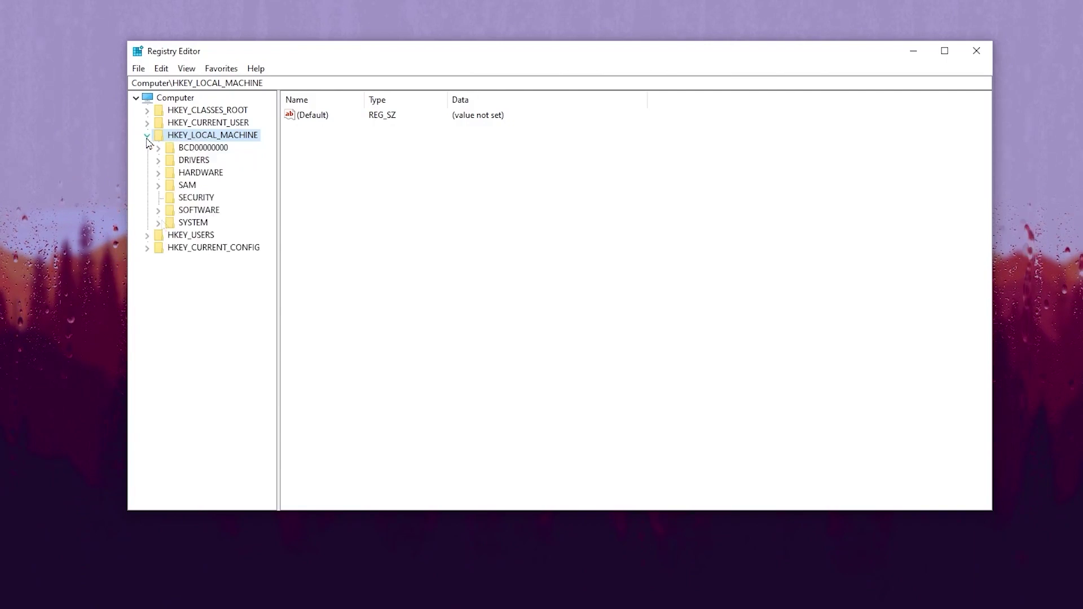
click(160, 224)
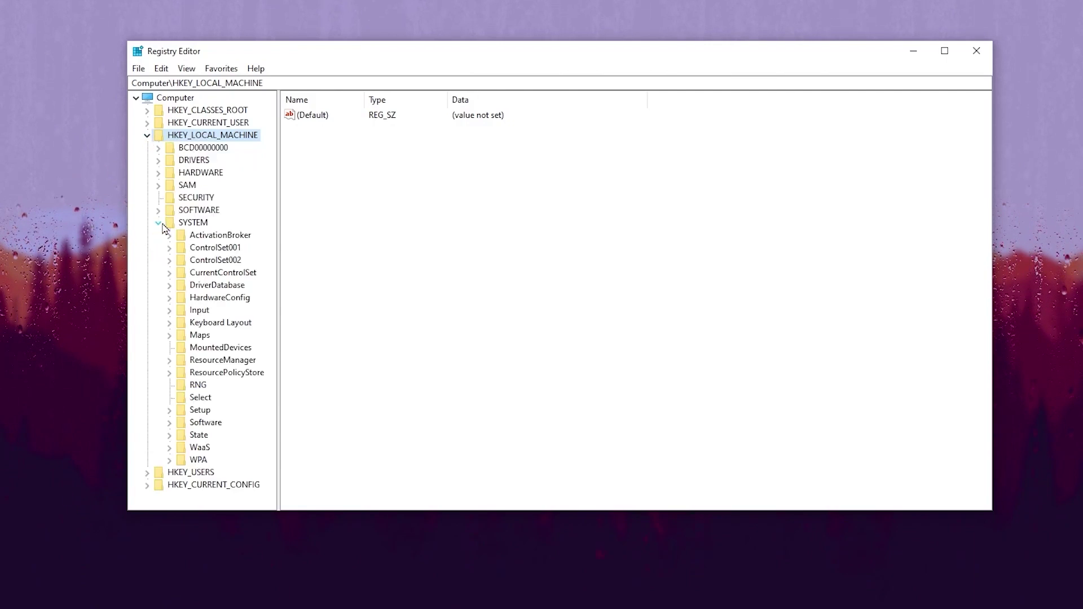
click(169, 273)
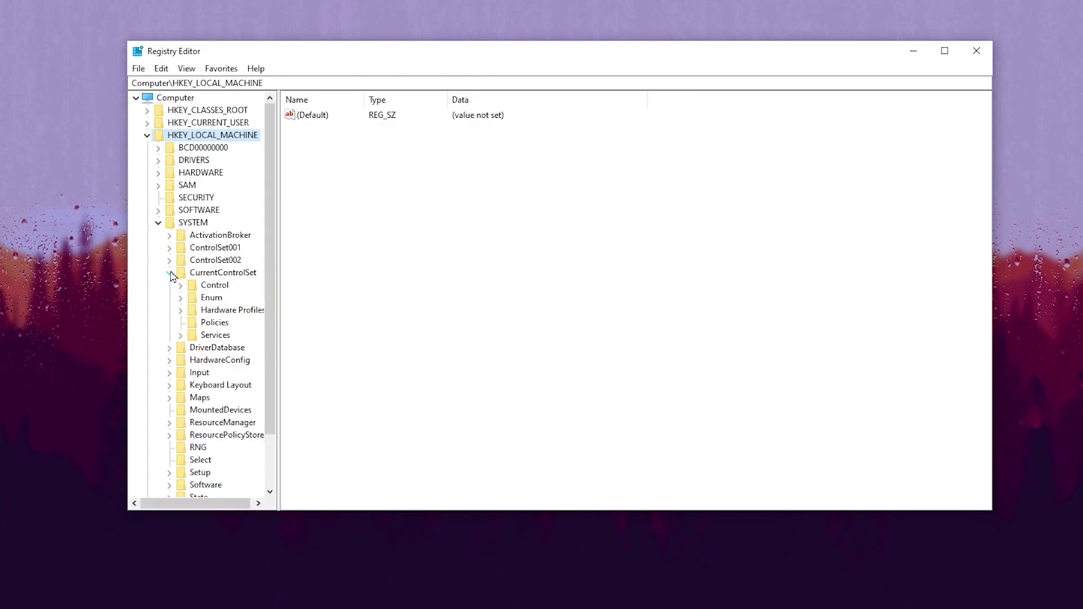
click(181, 286)
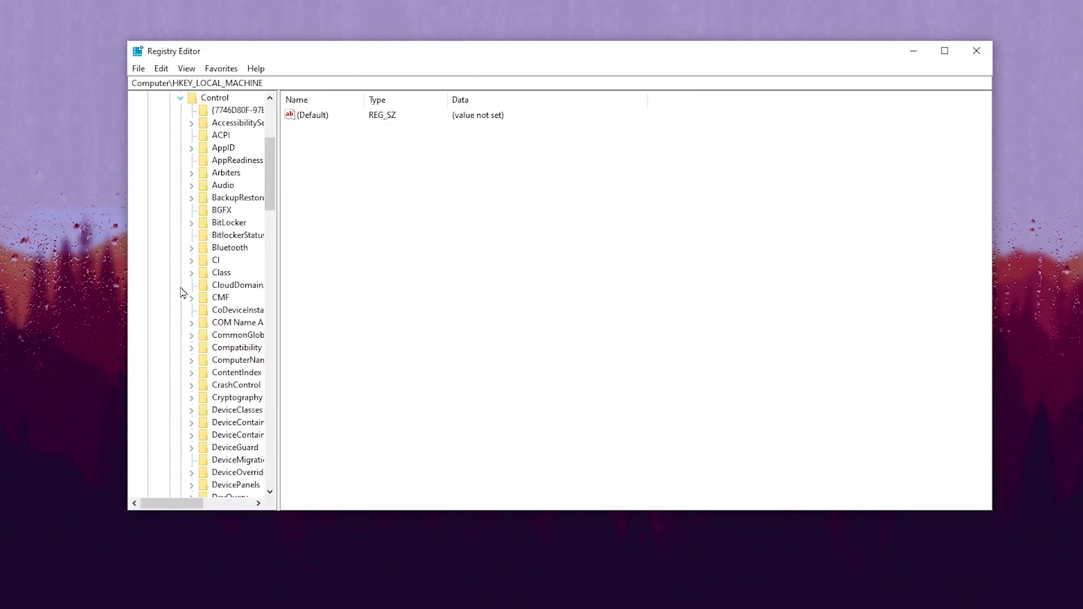
drag(271, 179, 289, 299)
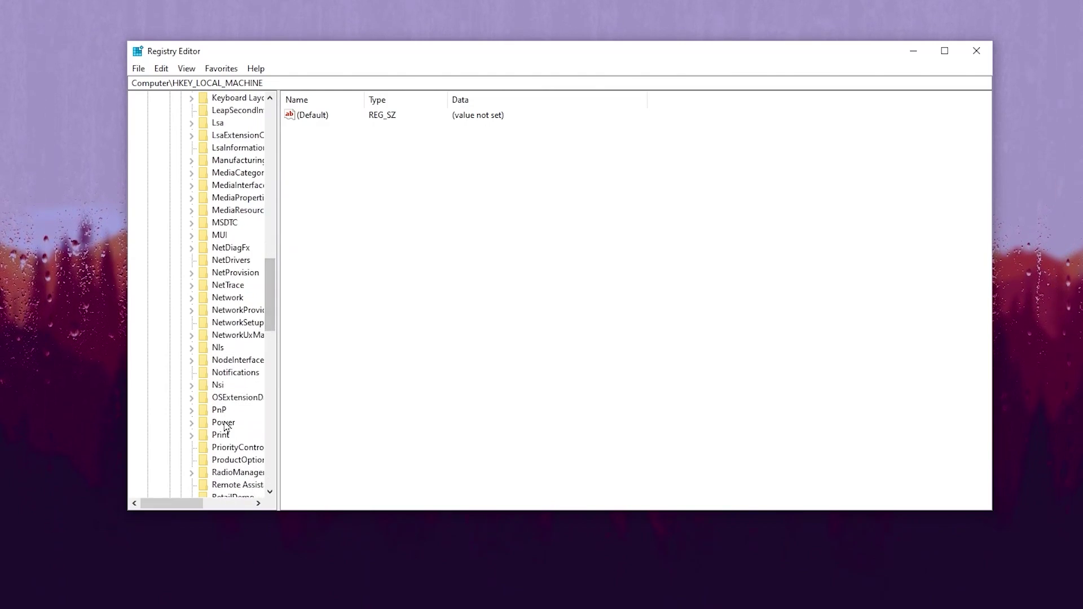
click(190, 423)
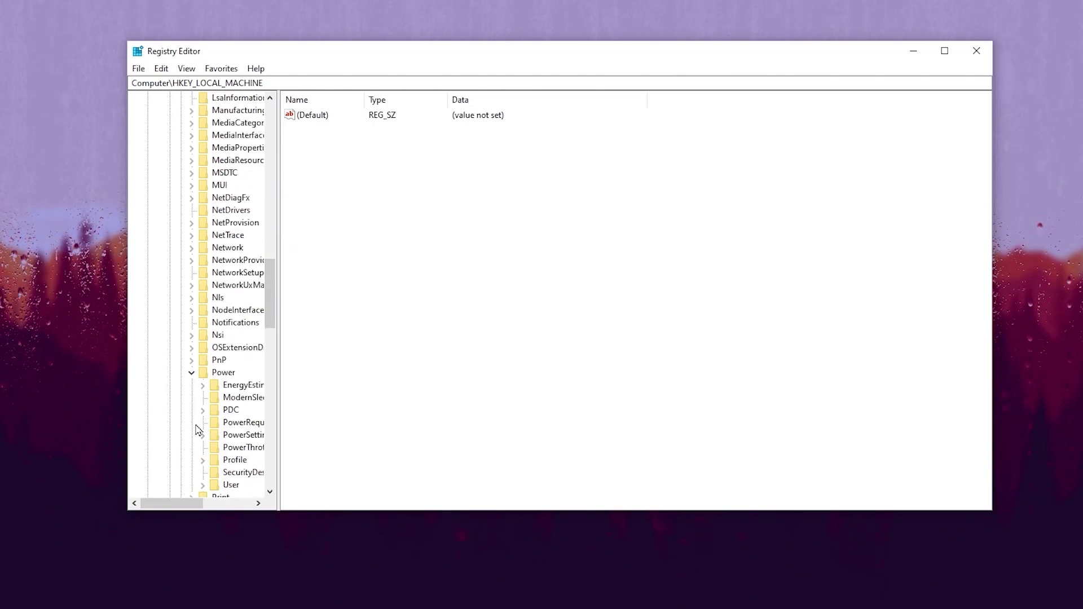
click(199, 434)
click(152, 185)
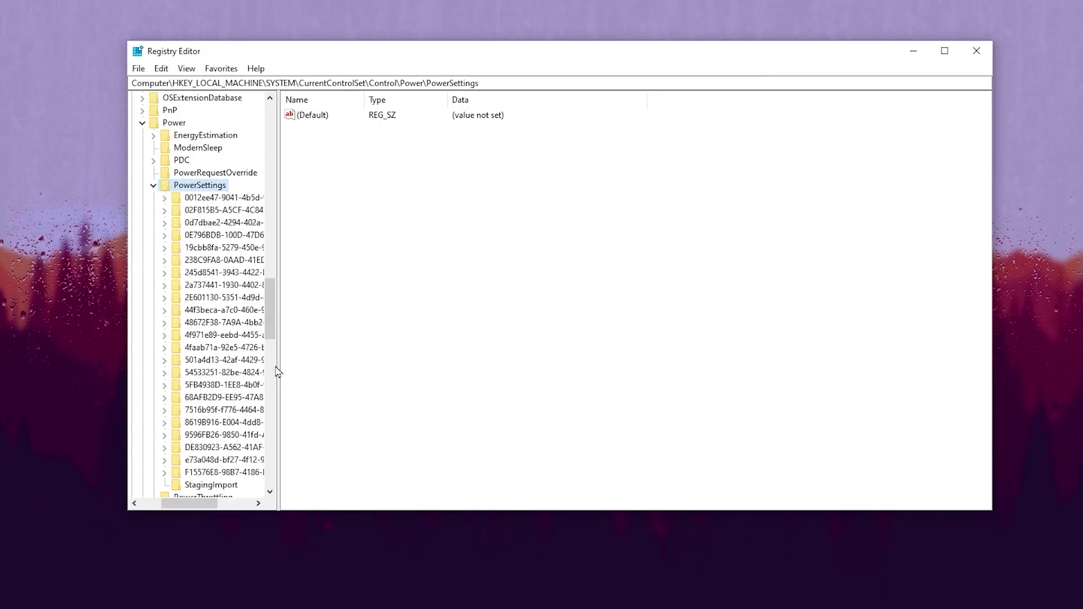
click(169, 375)
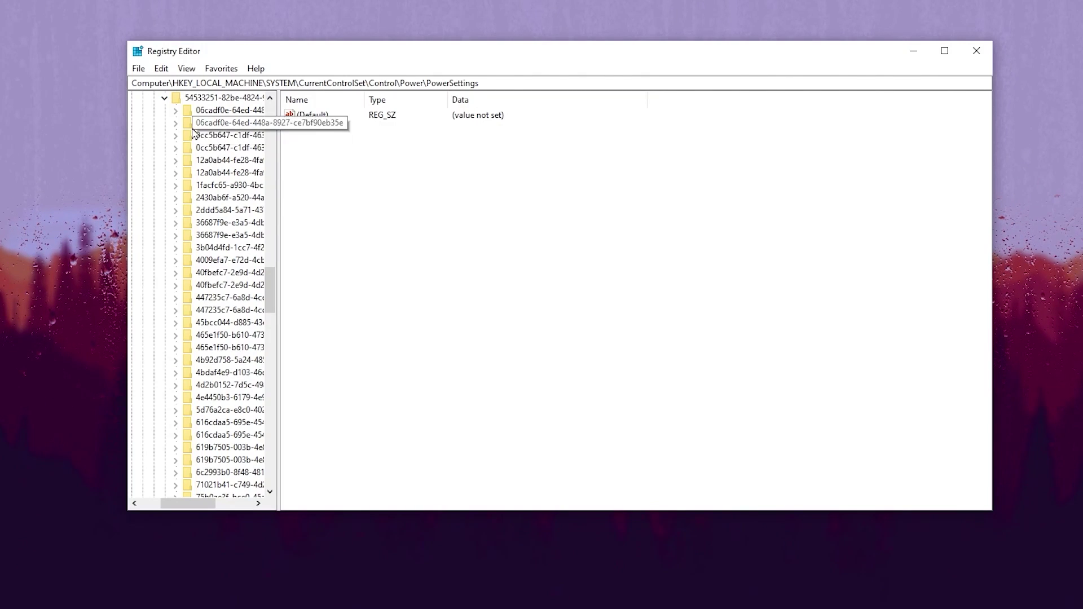
click(241, 135)
Step: Modify the Attributes value of this power setting, keeping value data 0 with hexadecimal base, and accept it
right_click(316, 129)
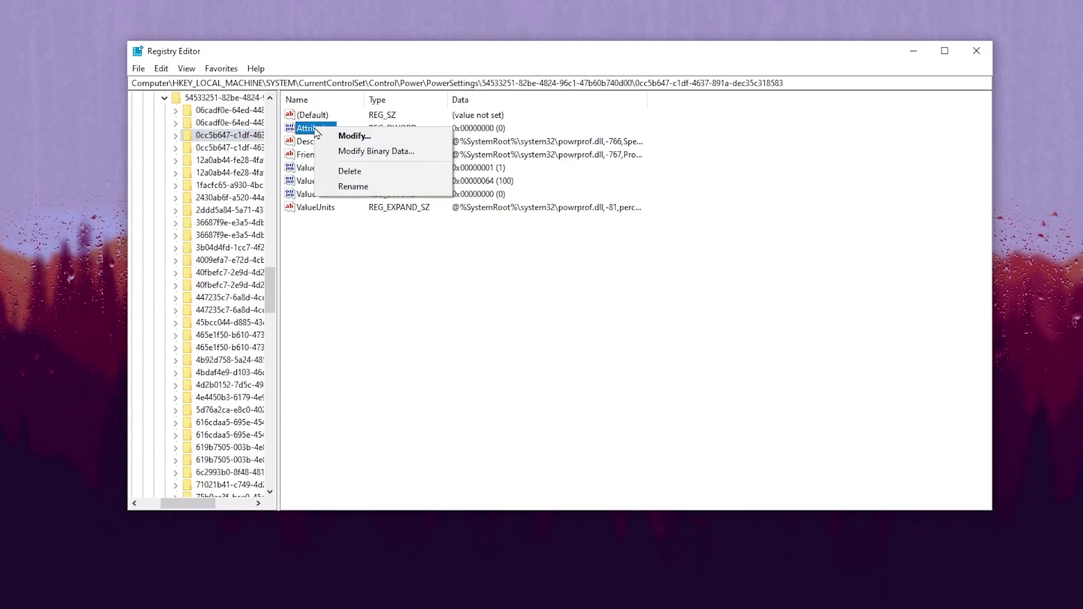
click(339, 136)
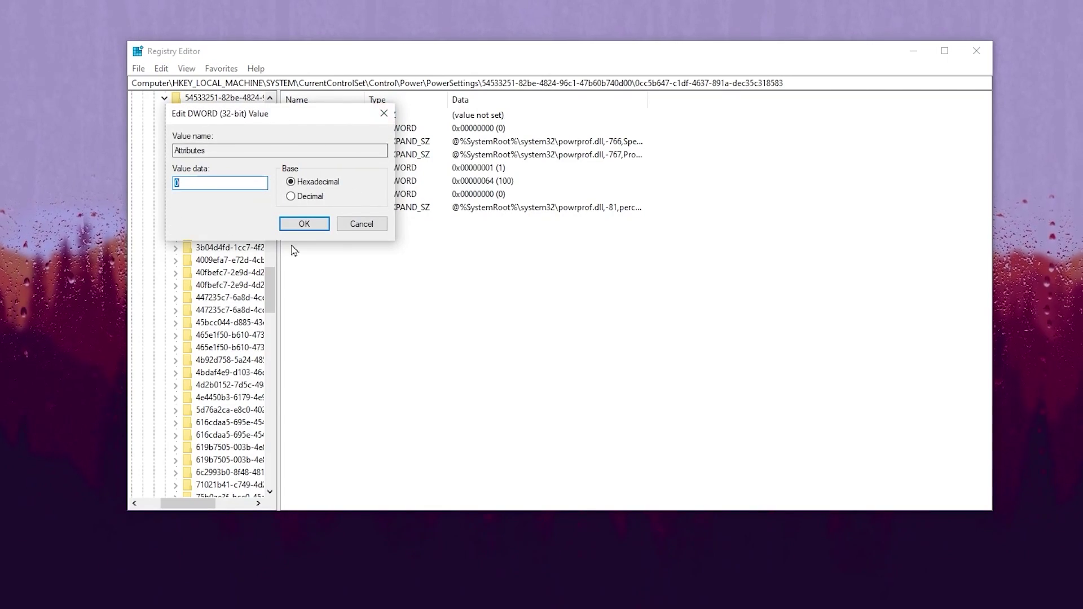
click(302, 225)
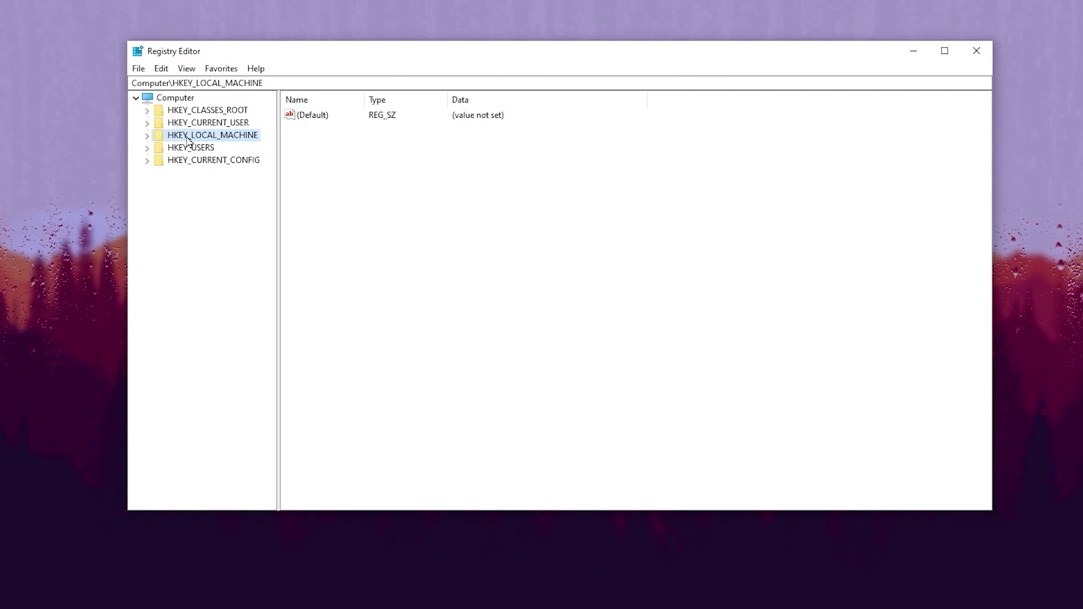
Step: Open the registry key HKEY_LOCAL_MACHINE\SOFTWARE\Microsoft\Windows NT\CurrentVersion\Multimedia\SystemProfile\Tasks\Games
click(148, 137)
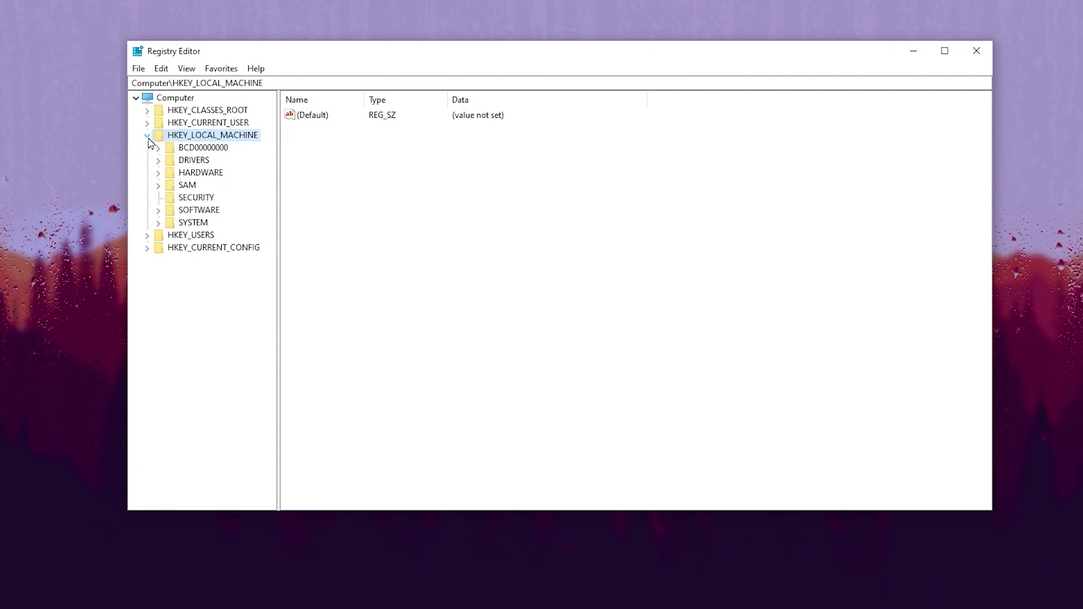
click(159, 211)
click(169, 297)
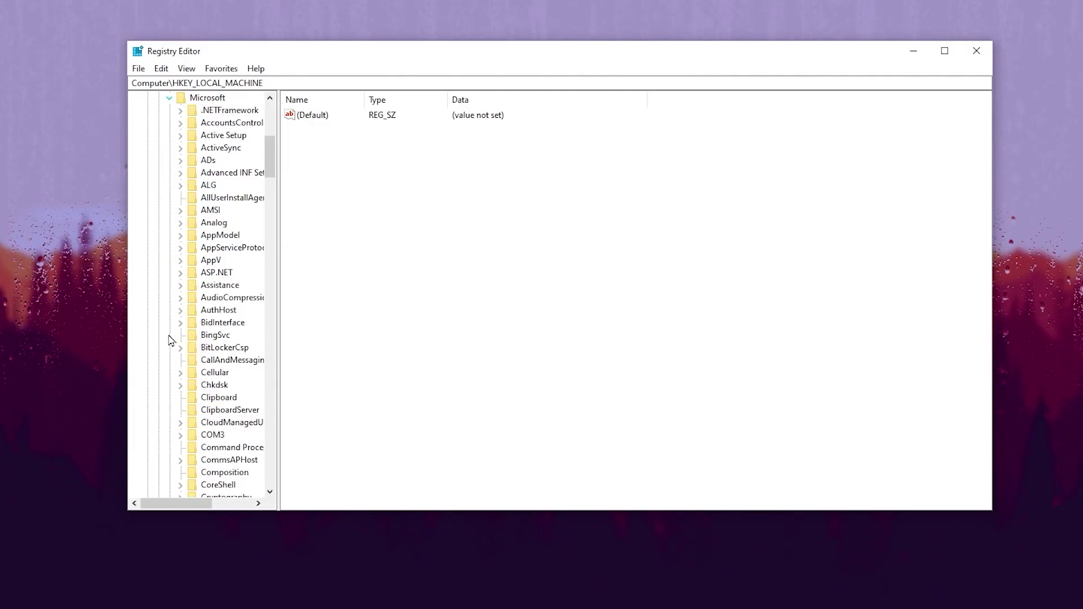
scroll(214, 367, down, 20)
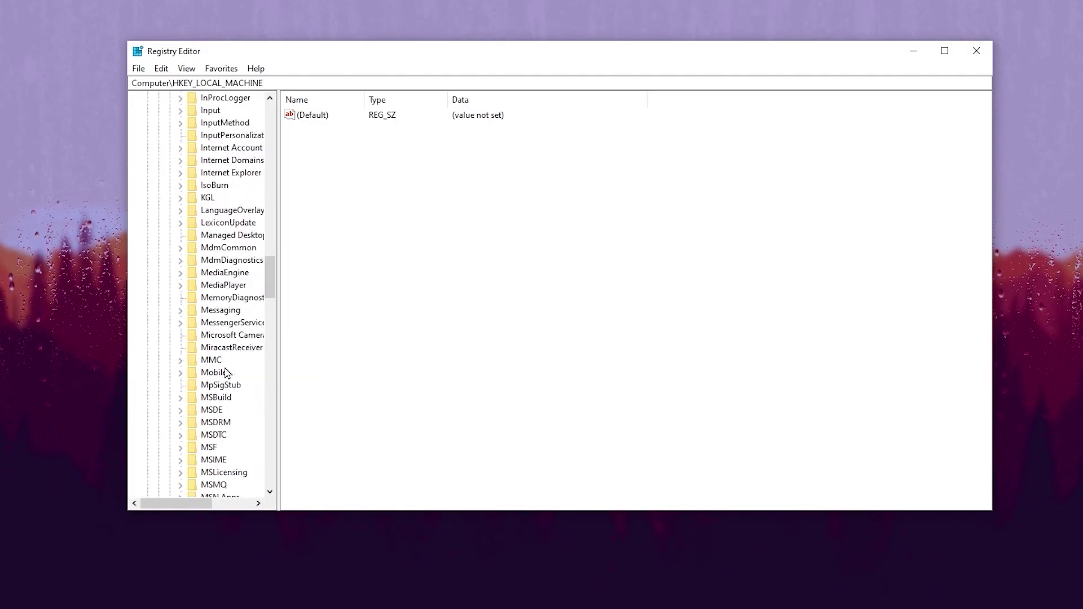
scroll(220, 392, down, 20)
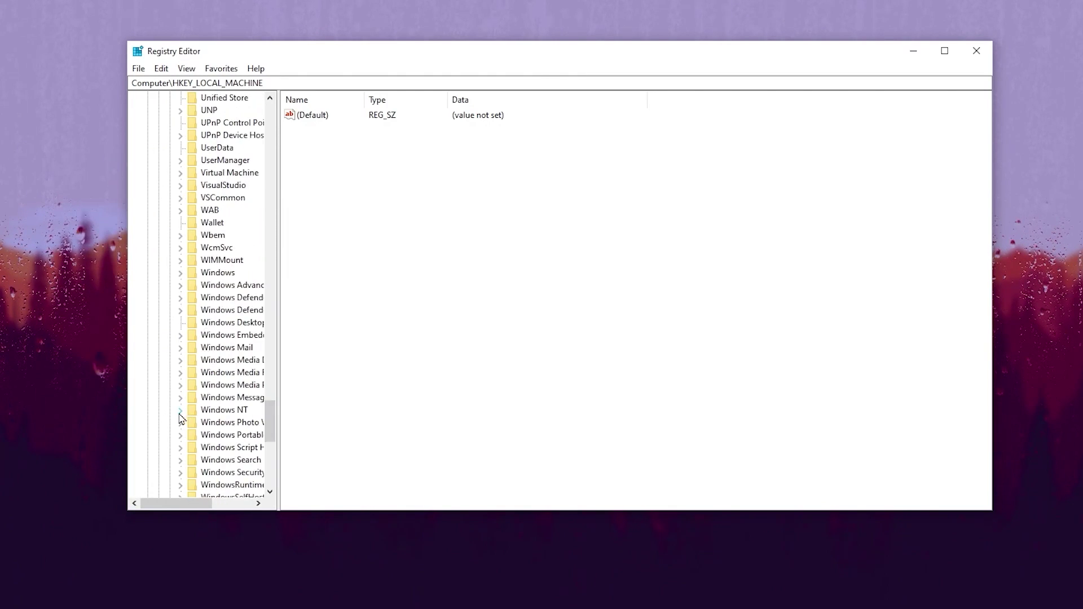
click(180, 411)
click(191, 110)
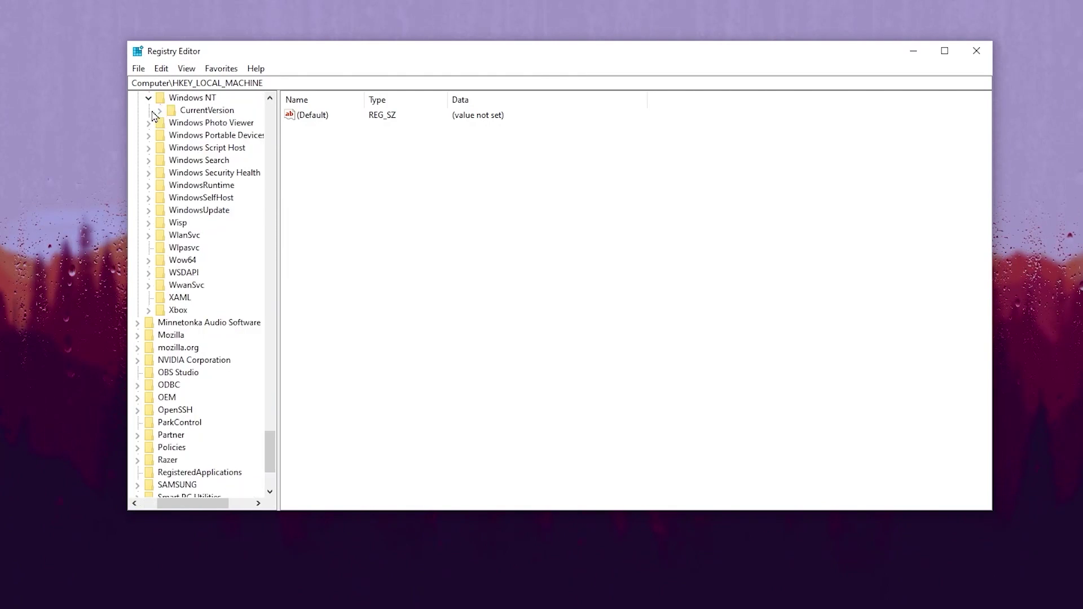
click(160, 112)
scroll(164, 317, down, 9)
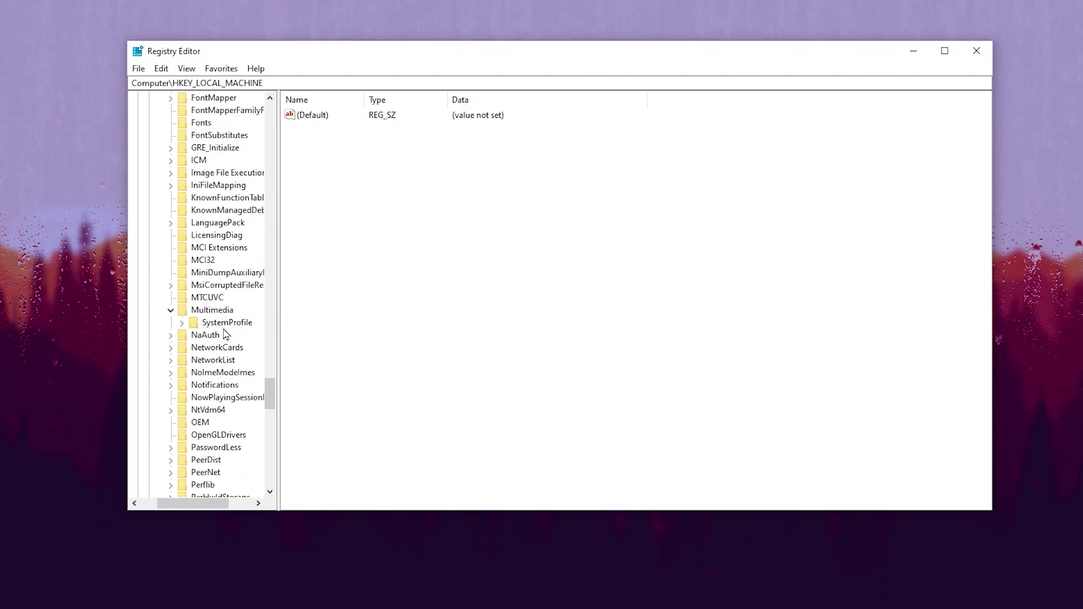
click(183, 325)
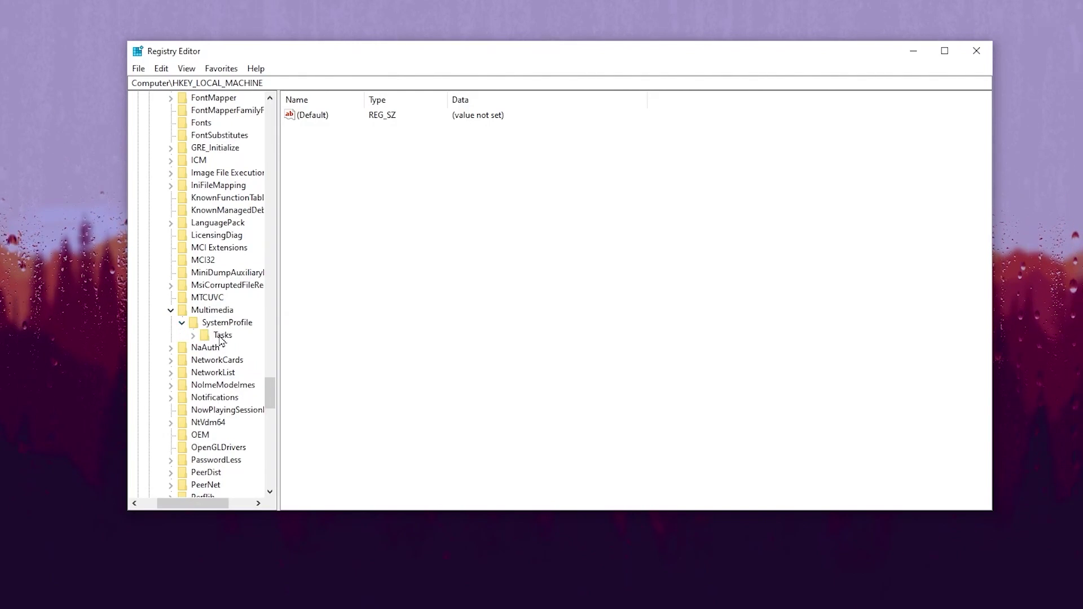
double_click(201, 336)
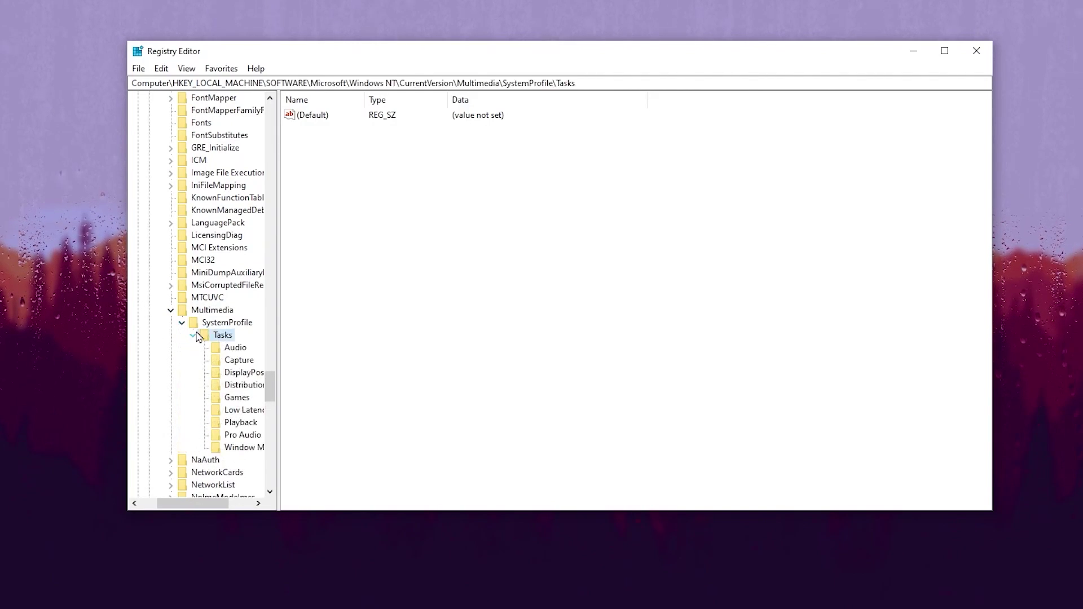
click(234, 399)
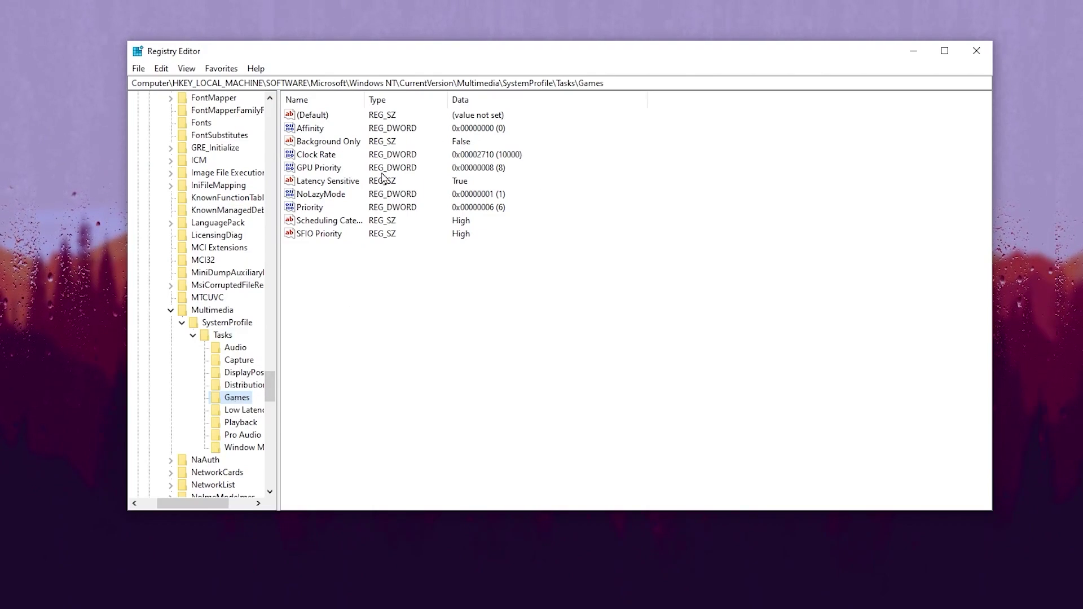
Step: Set the Affinity value data of the Games key to f with hexadecimal base and accept it
right_click(319, 131)
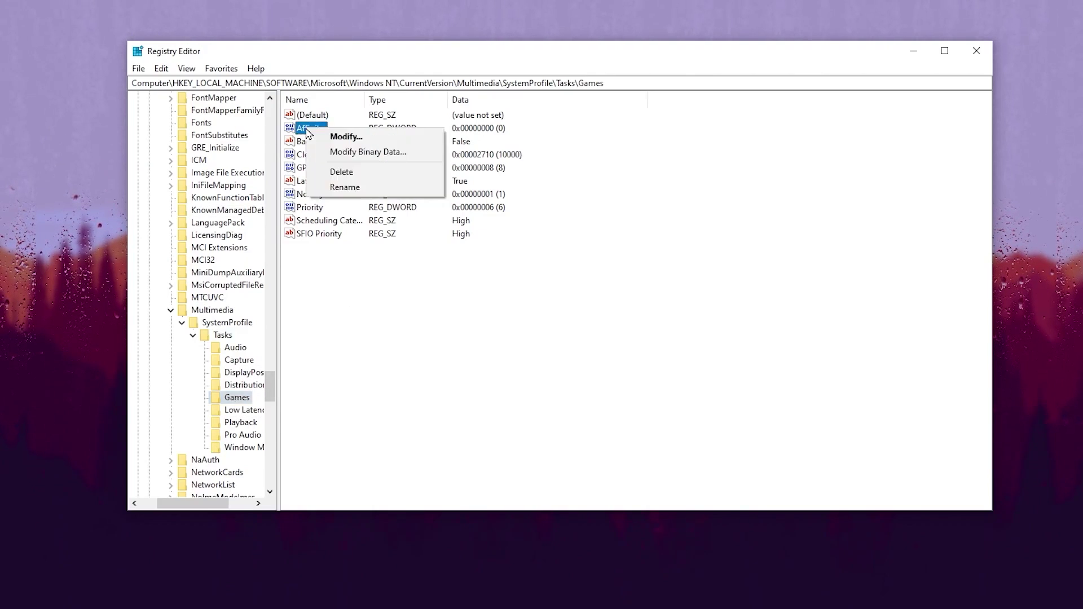
click(343, 137)
text(f)
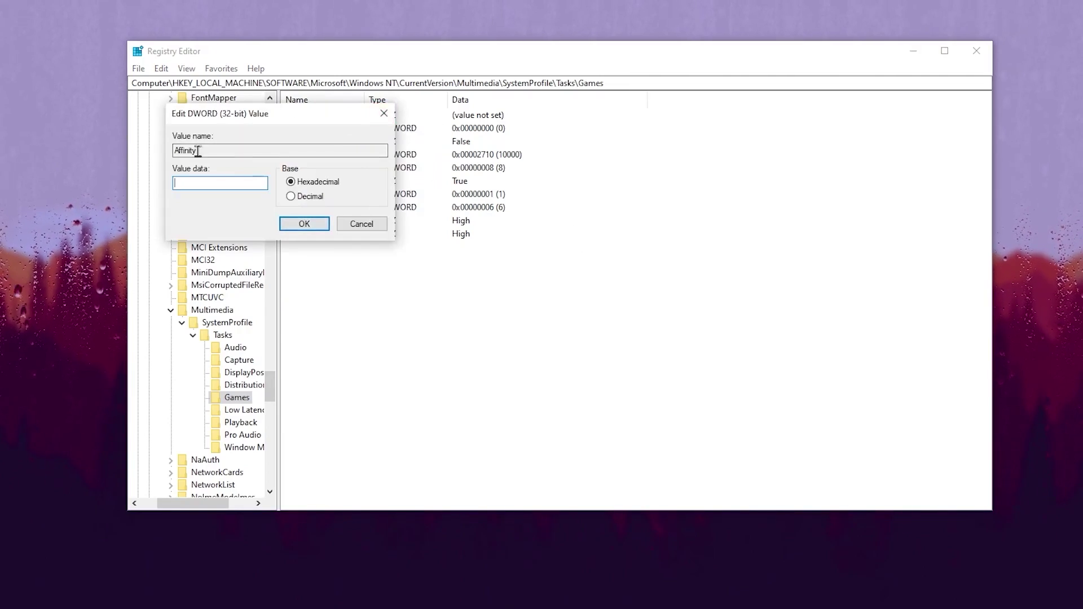
click(304, 224)
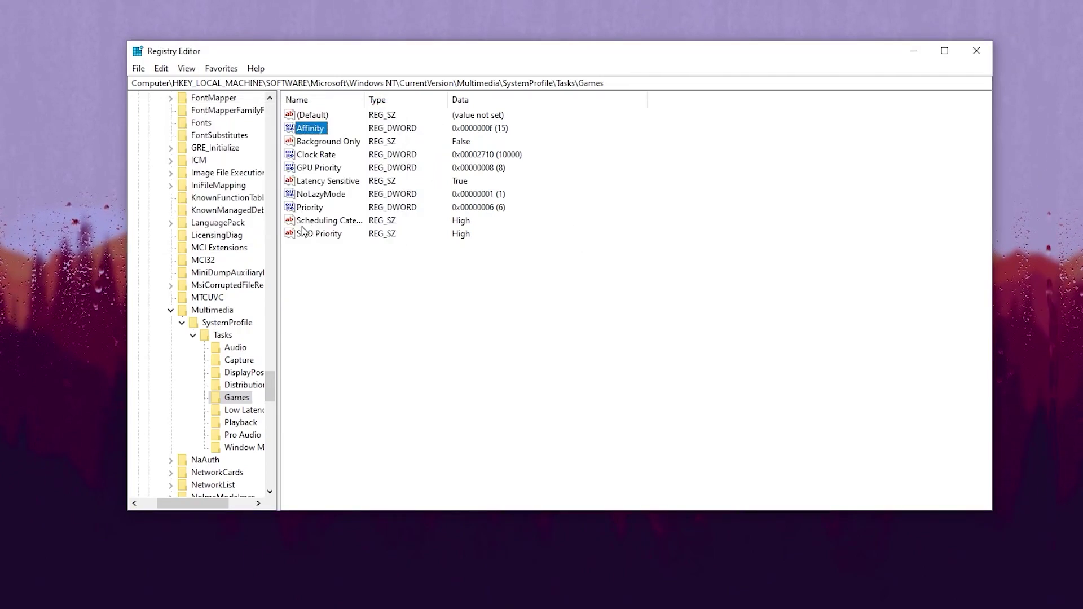
Step: Modify the Background Only string of the Games key, keeping value data False, and accept it
right_click(315, 141)
click(354, 148)
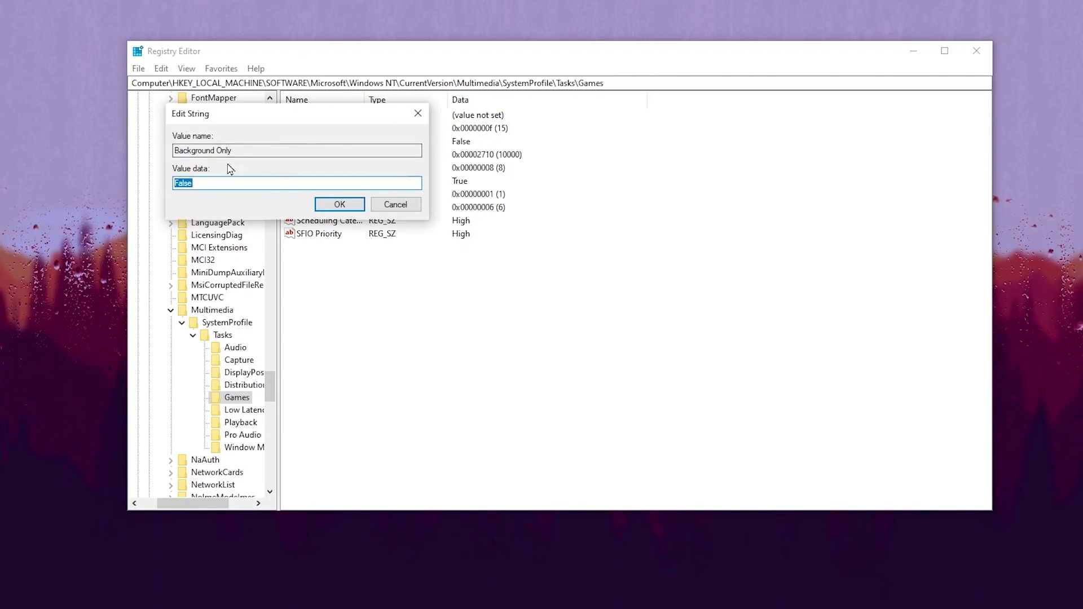
click(340, 206)
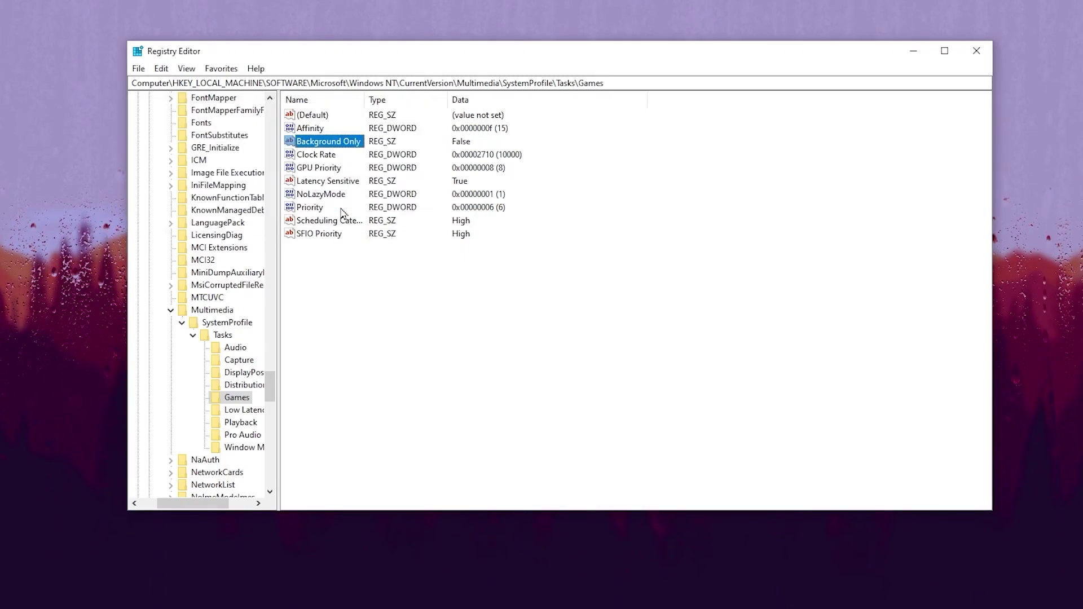
Step: Modify the GPU Priority value, keeping value data 8 with hexadecimal base, and accept it
right_click(315, 168)
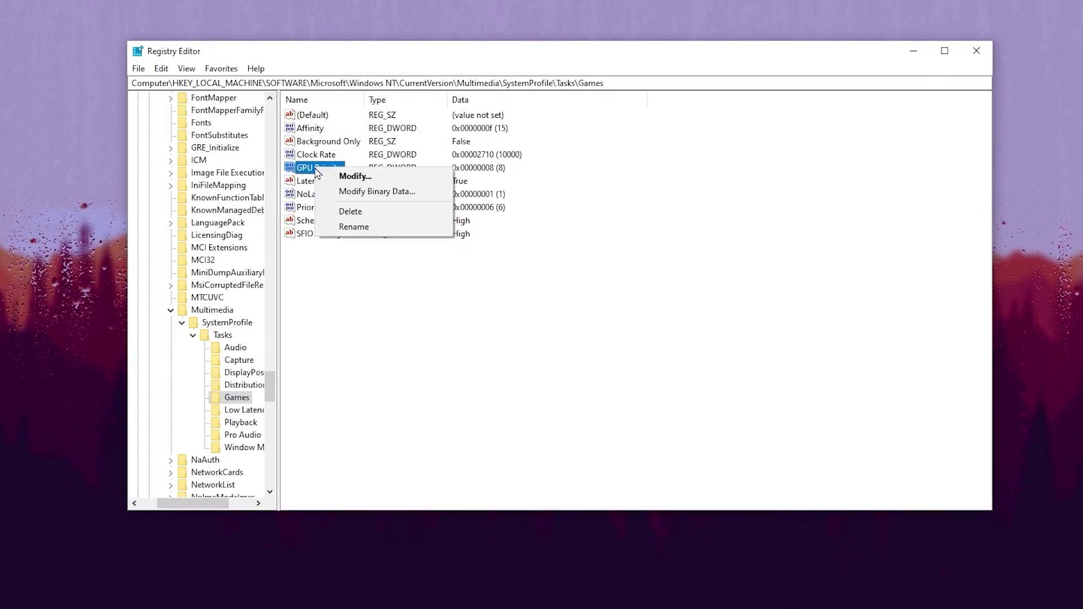
click(355, 177)
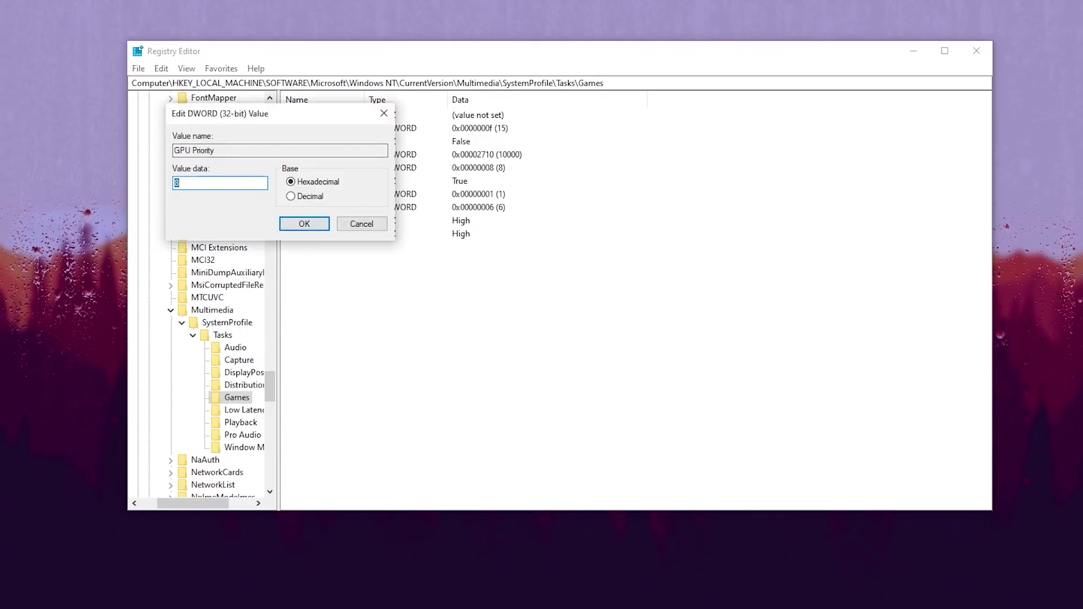
click(320, 225)
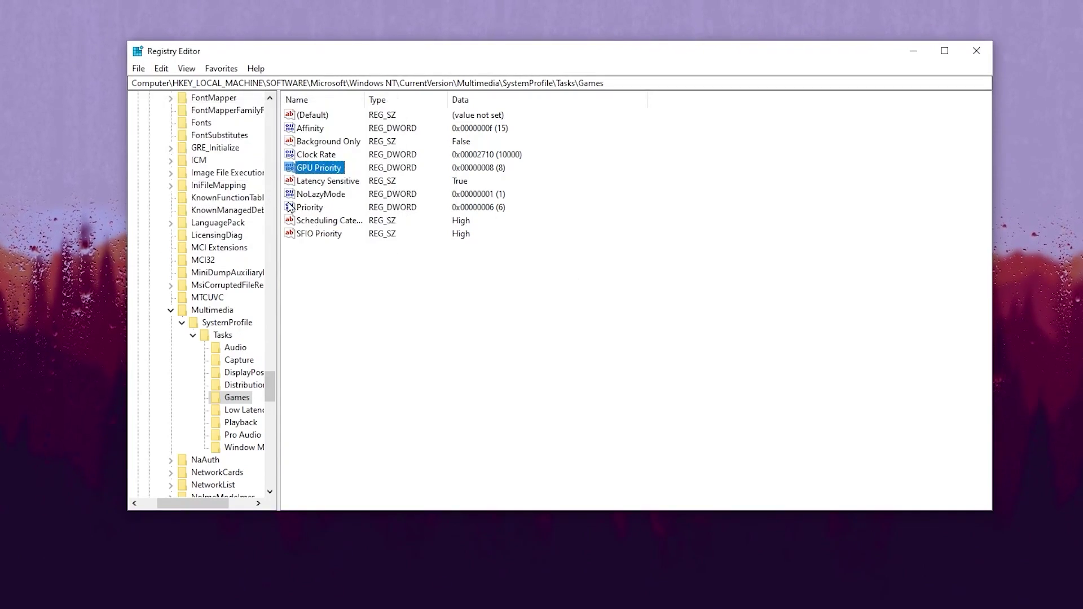
Step: Modify the Priority value of the Games key, keeping value data 6 with hexadecimal base, and accept it
right_click(313, 213)
click(324, 218)
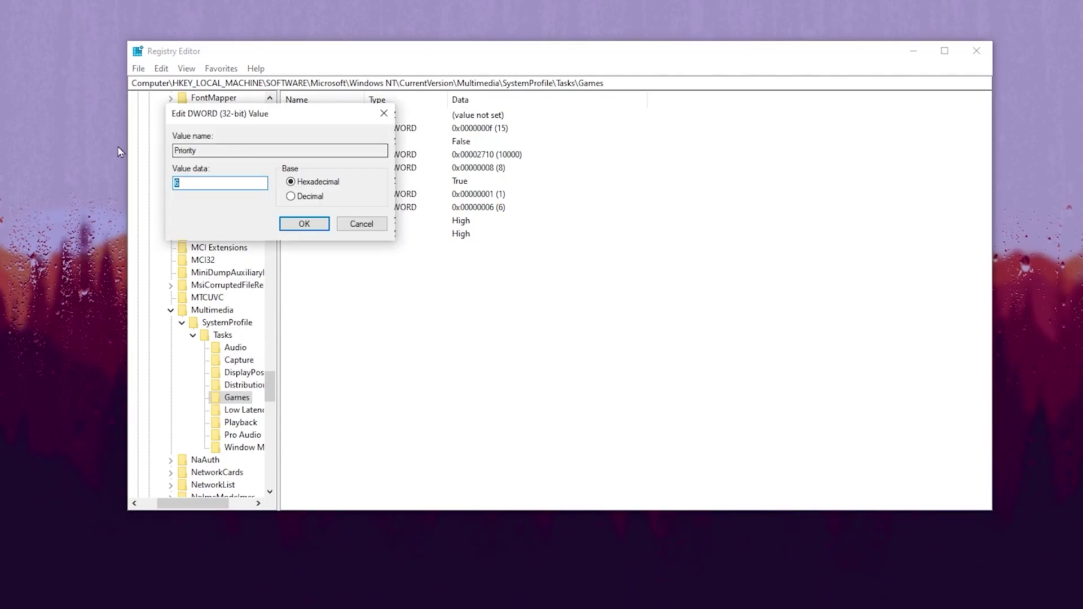
click(300, 223)
Step: Modify the Scheduling Category string of the Games key, keeping value data High, and accept it
click(319, 224)
right_click(319, 224)
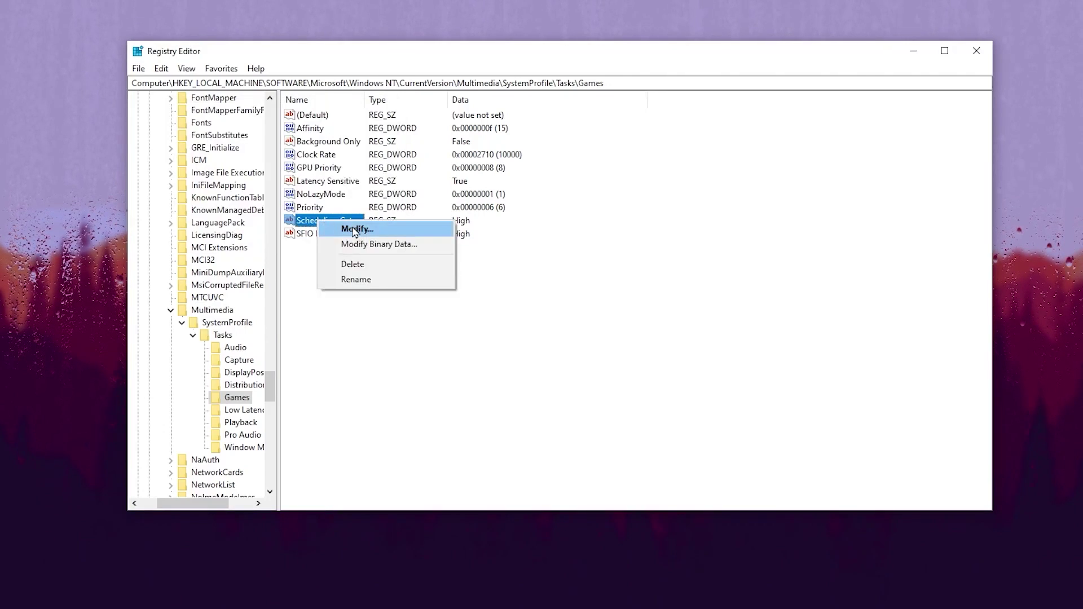
click(354, 229)
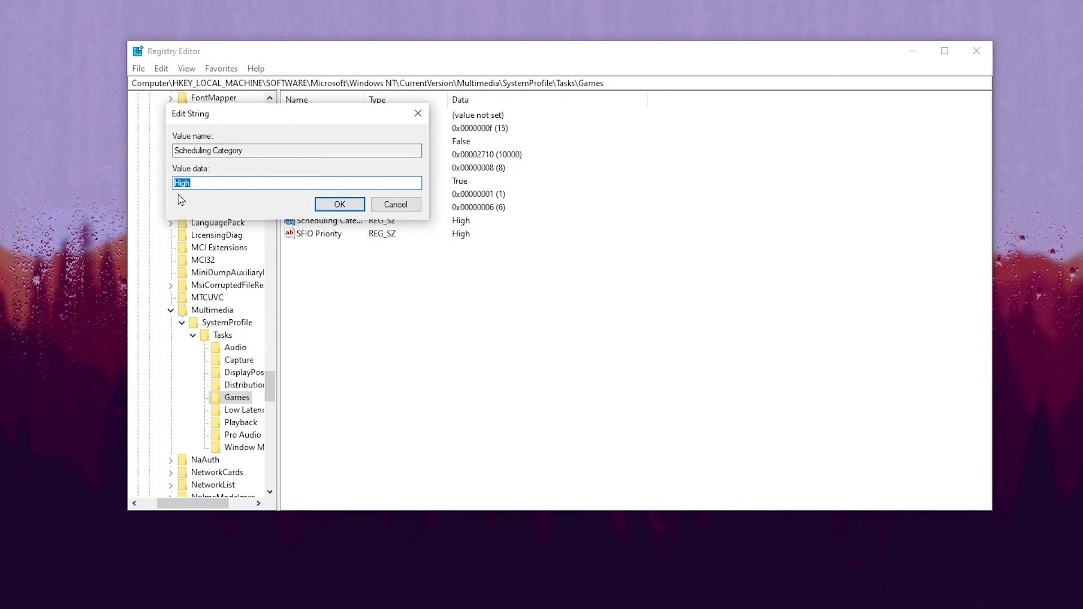
click(339, 204)
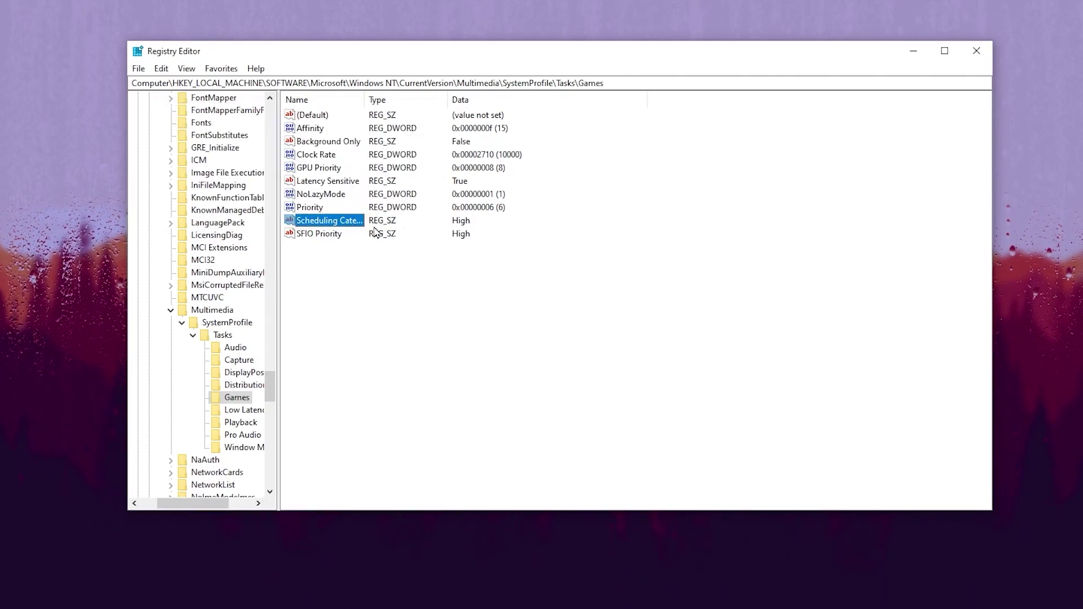
Step: Modify the SFIO Priority string of the Games key, keeping value data High, and accept it
click(308, 236)
right_click(314, 234)
click(343, 244)
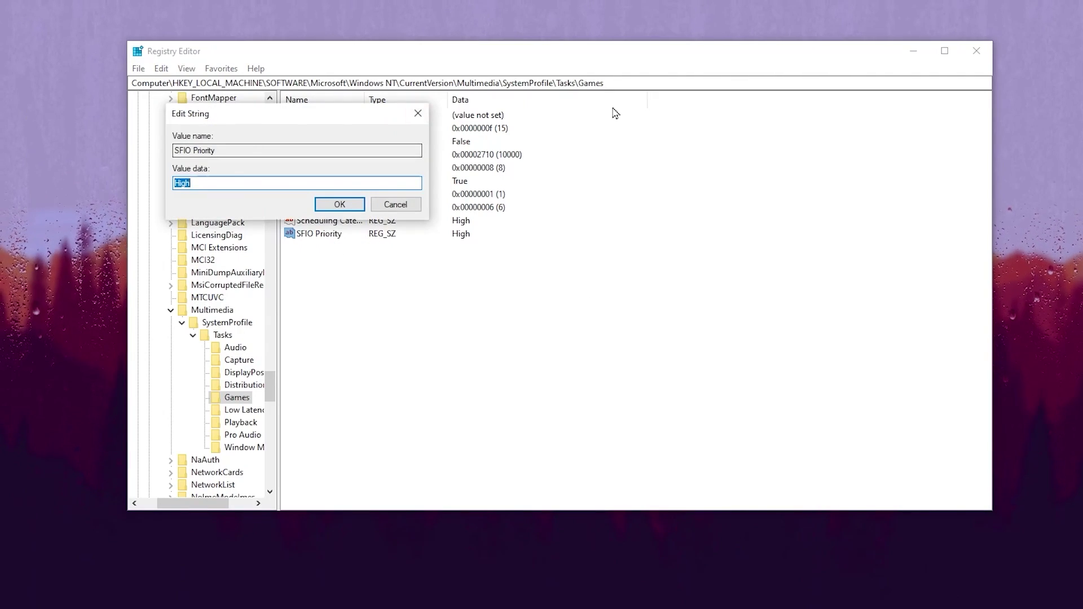
click(351, 209)
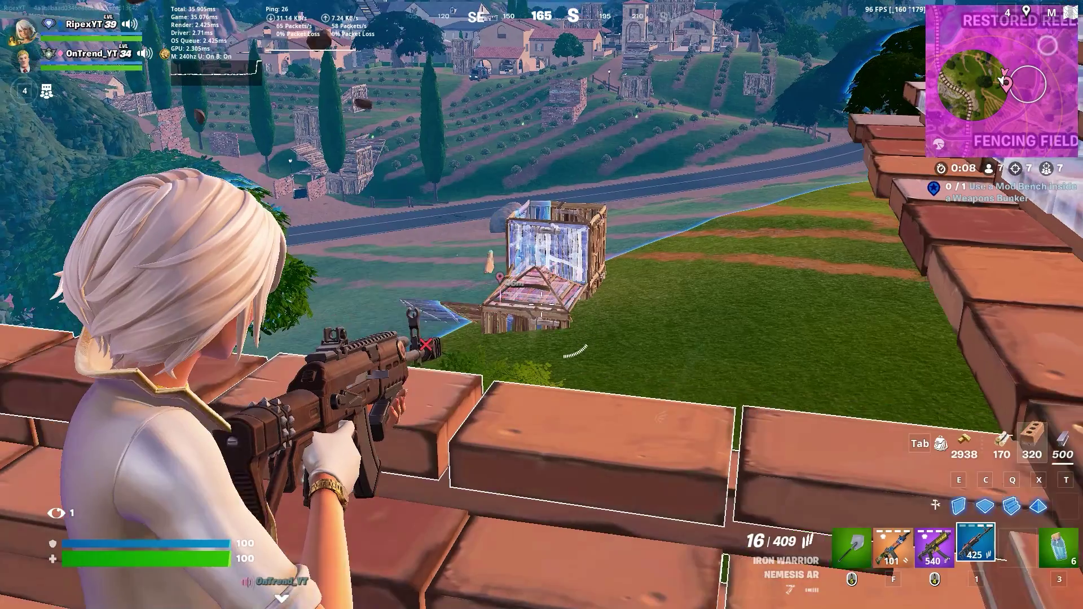
click(541, 304)
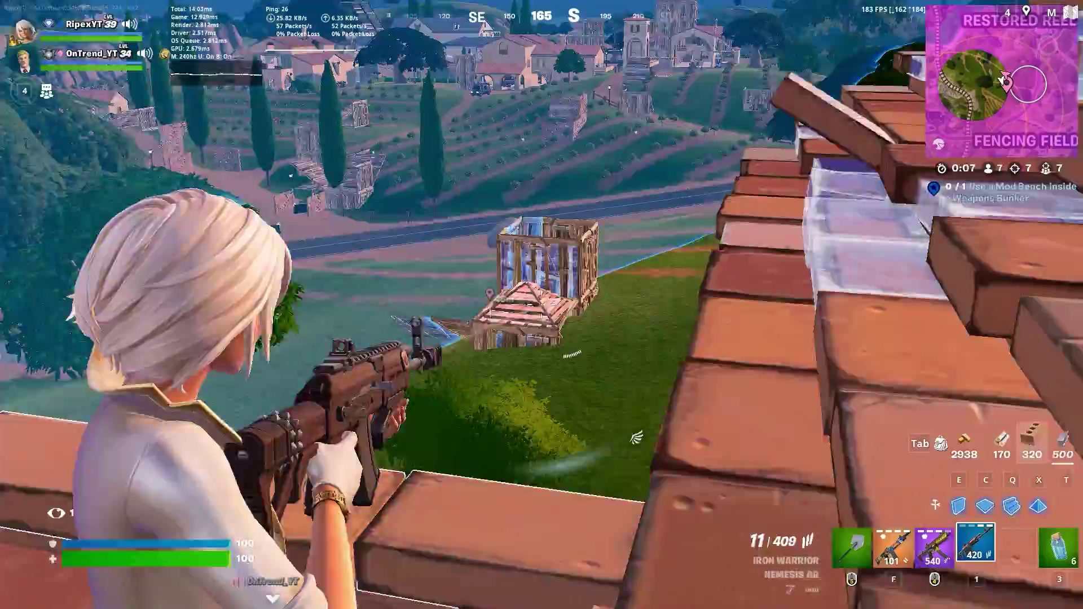
key(r)
key(w)
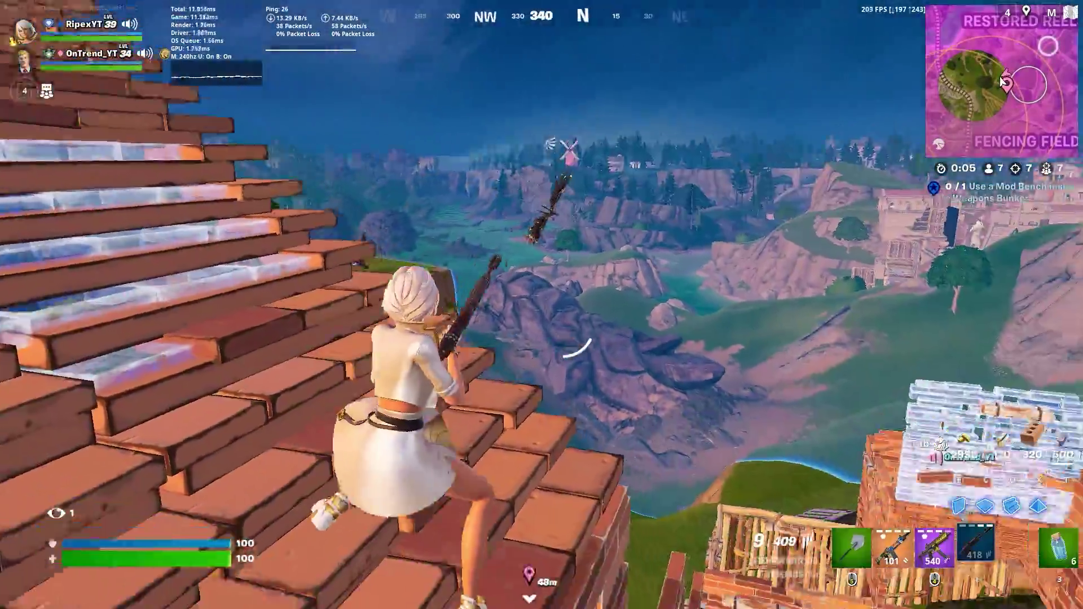